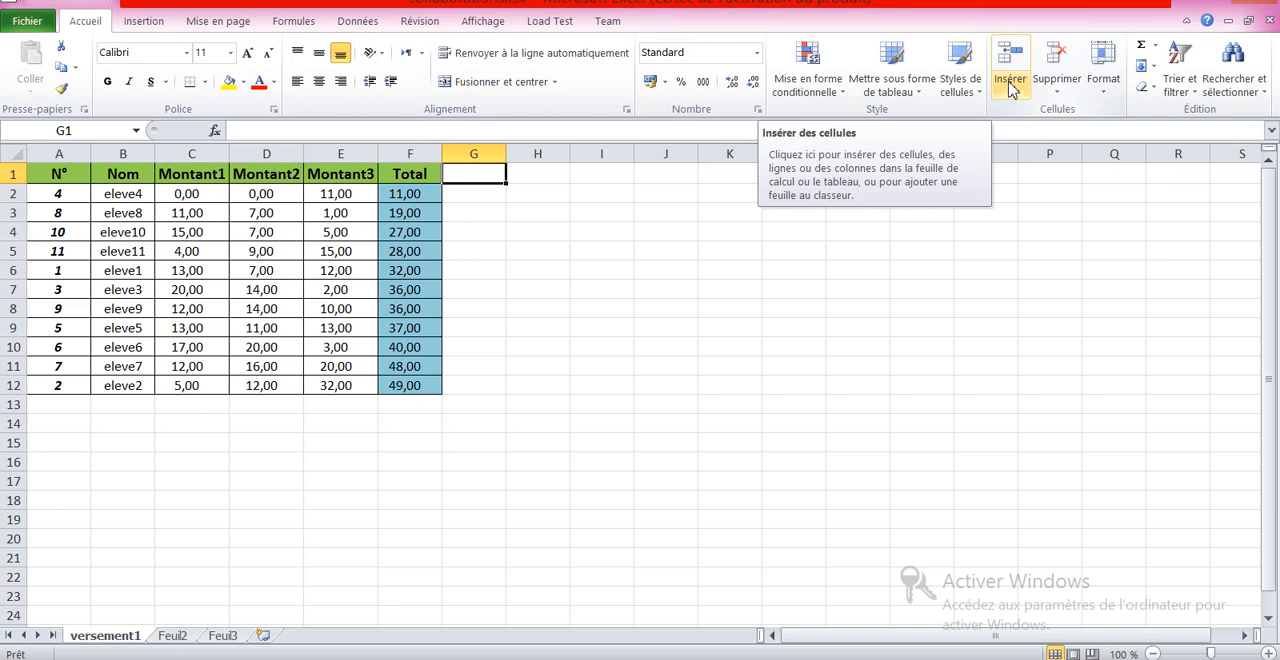
Step: Insert a new column after Total, give it the header Moyenne1, and fit the column width to its content
left_click(1009, 92)
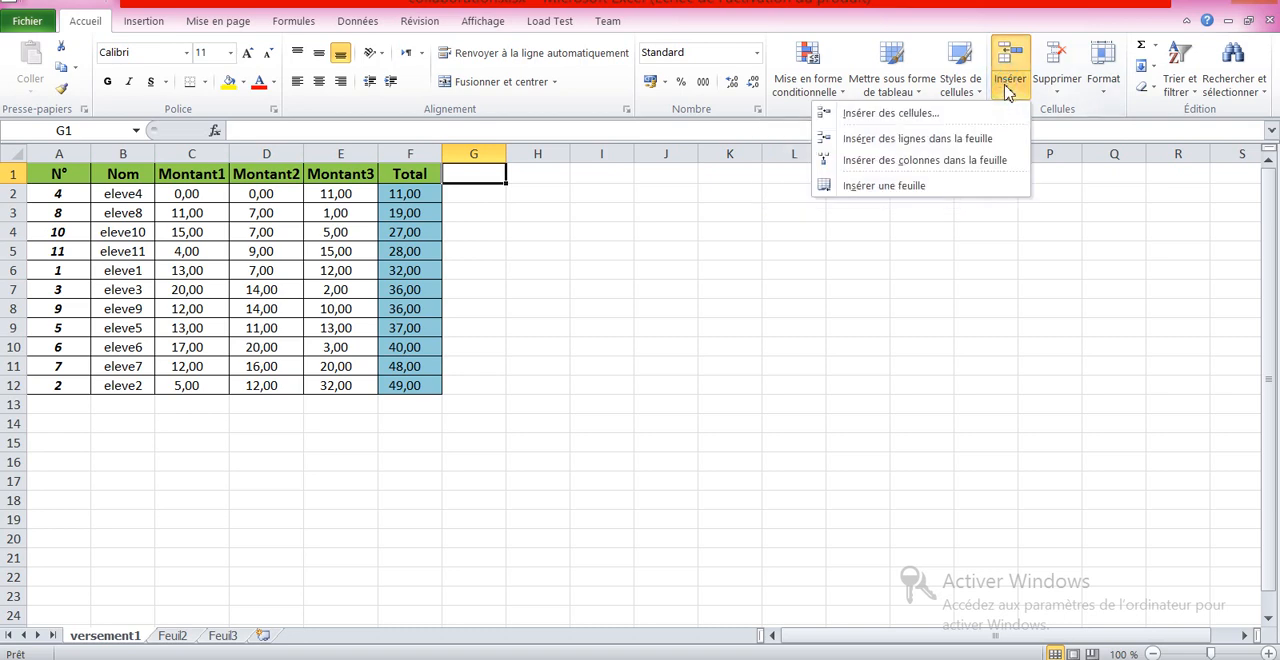
left_click(921, 163)
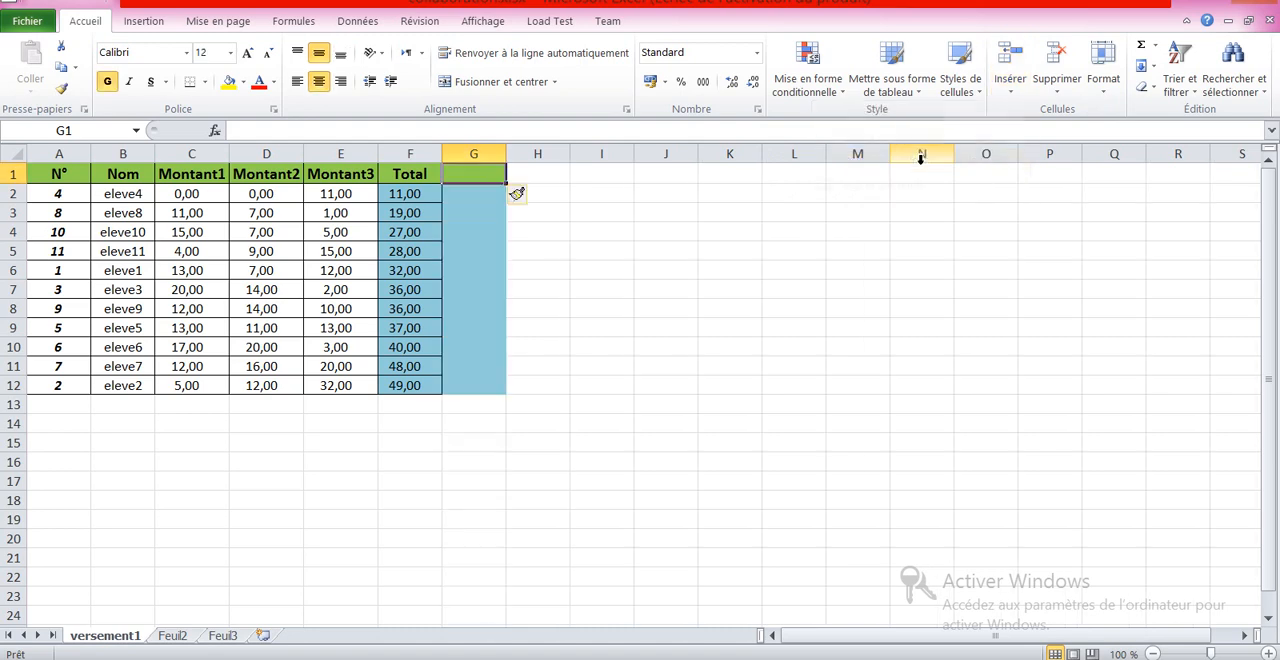
double_click(478, 172)
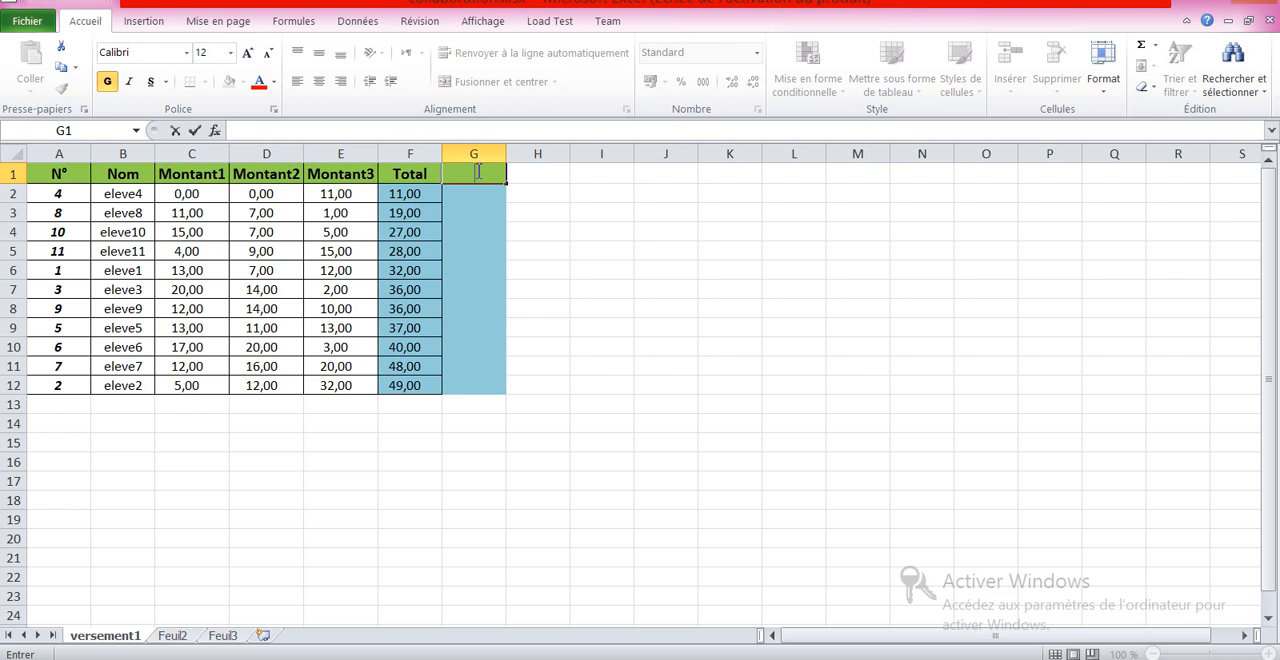
type("Moyenne1")
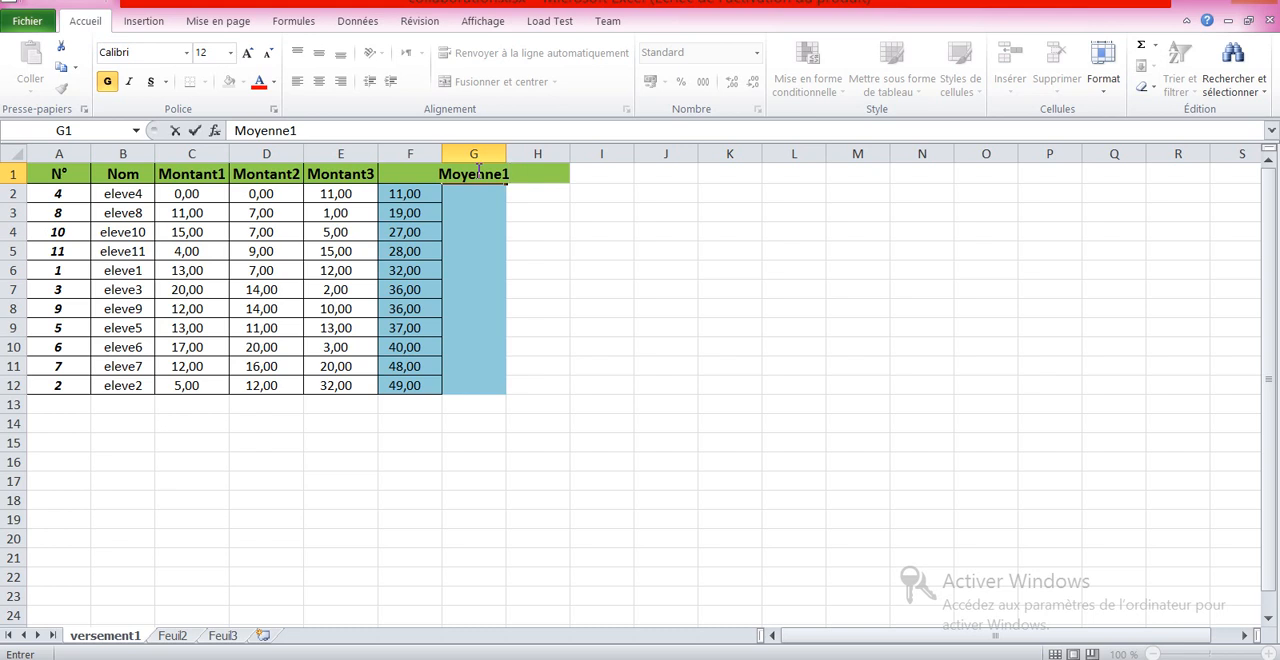
key("Return")
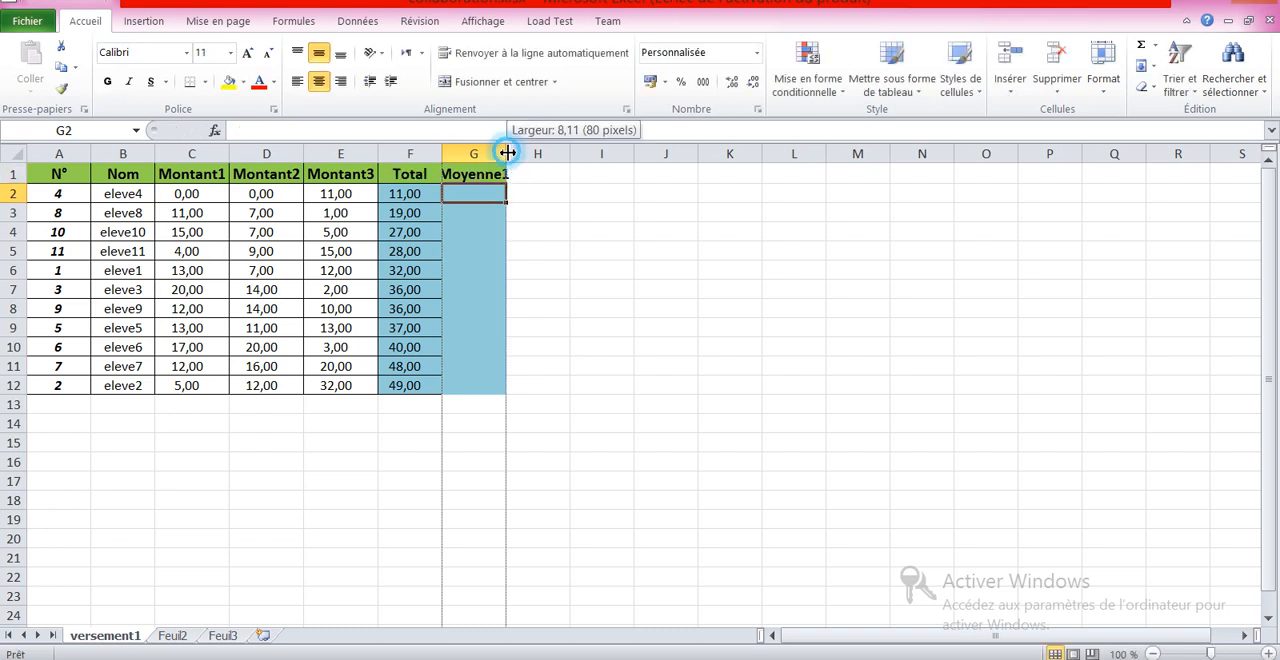
double_click(507, 153)
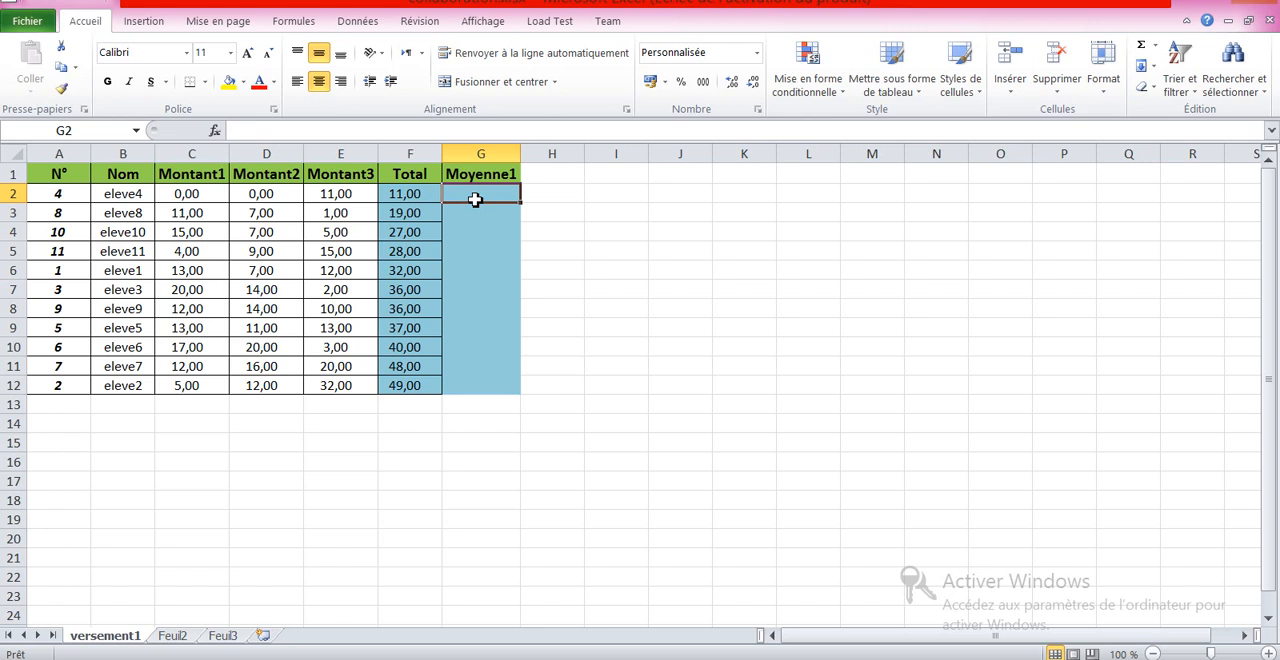
Step: In G2, insert the MOYENNE function with arguments C2, D2 and E2
left_click(293, 27)
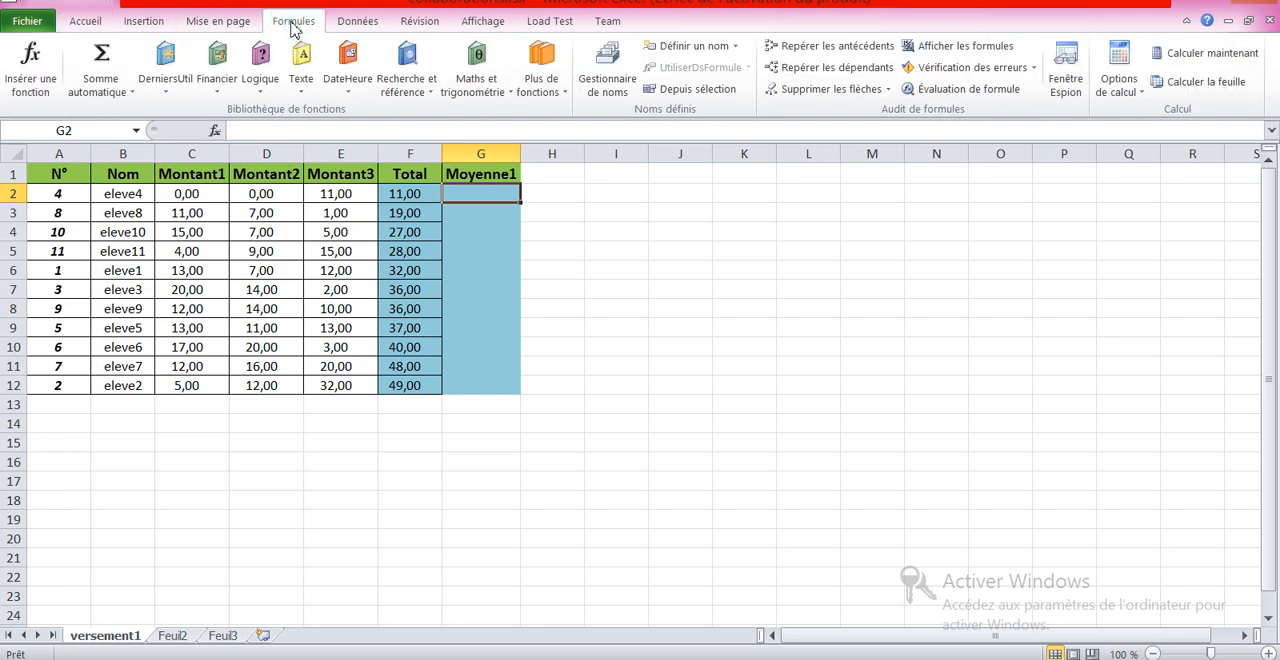
left_click(37, 88)
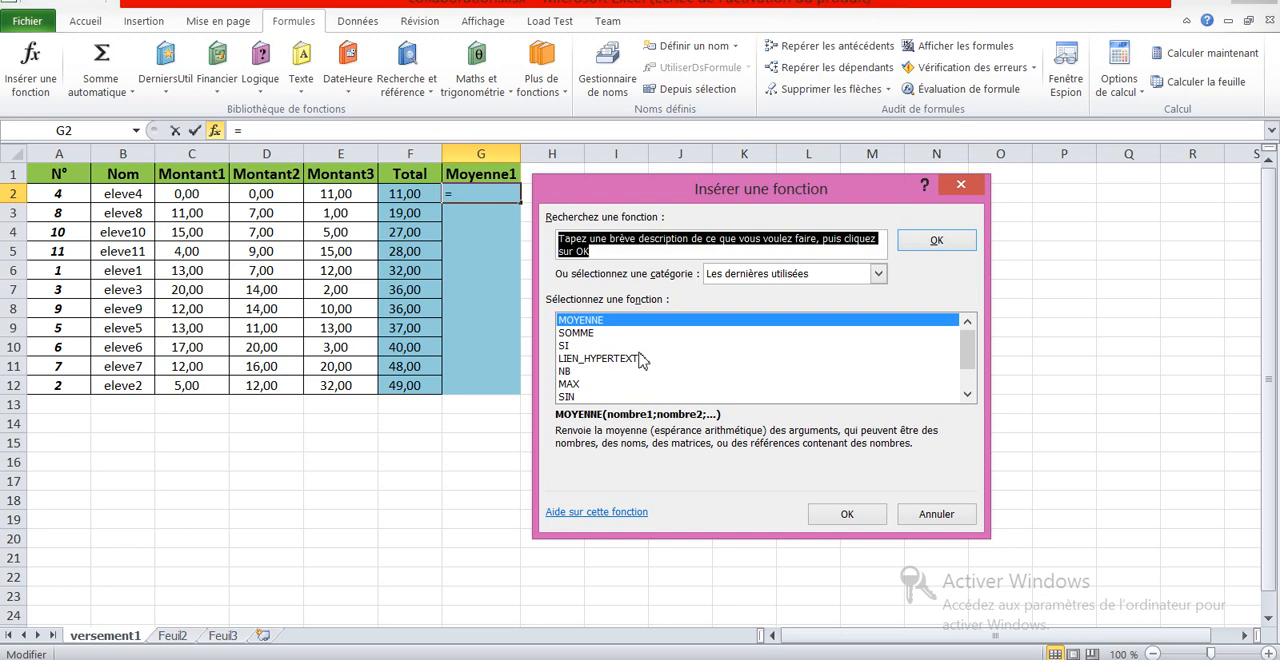
left_click(597, 322)
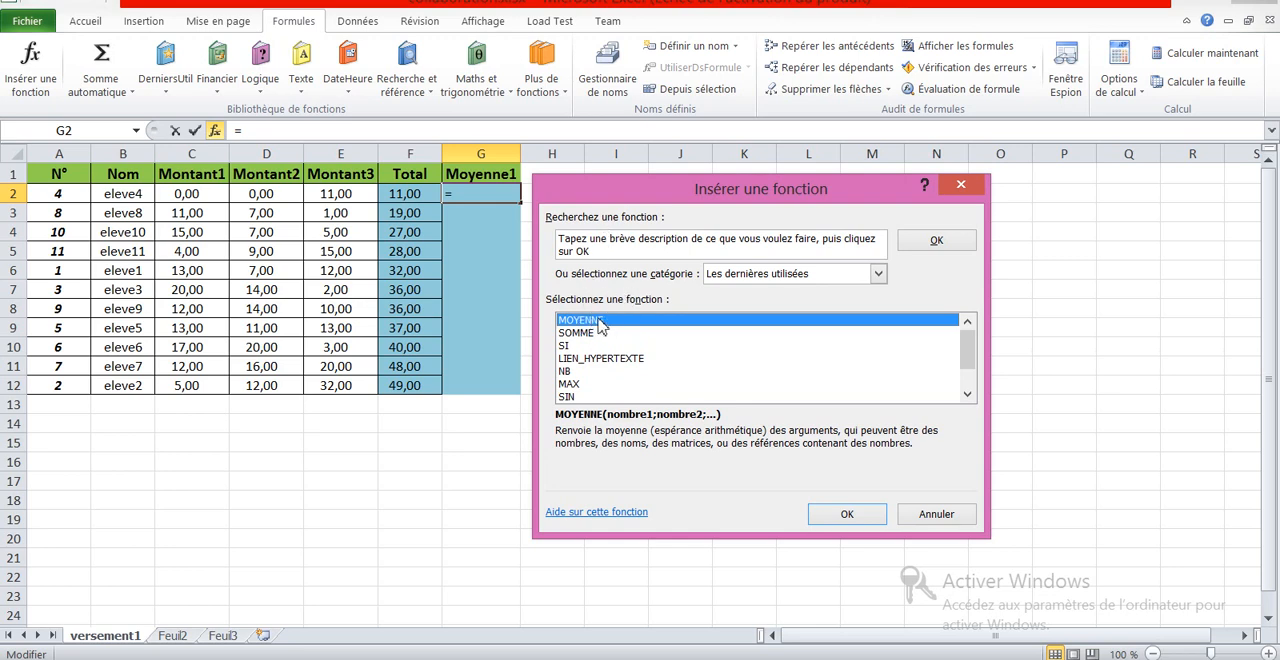
left_click(845, 514)
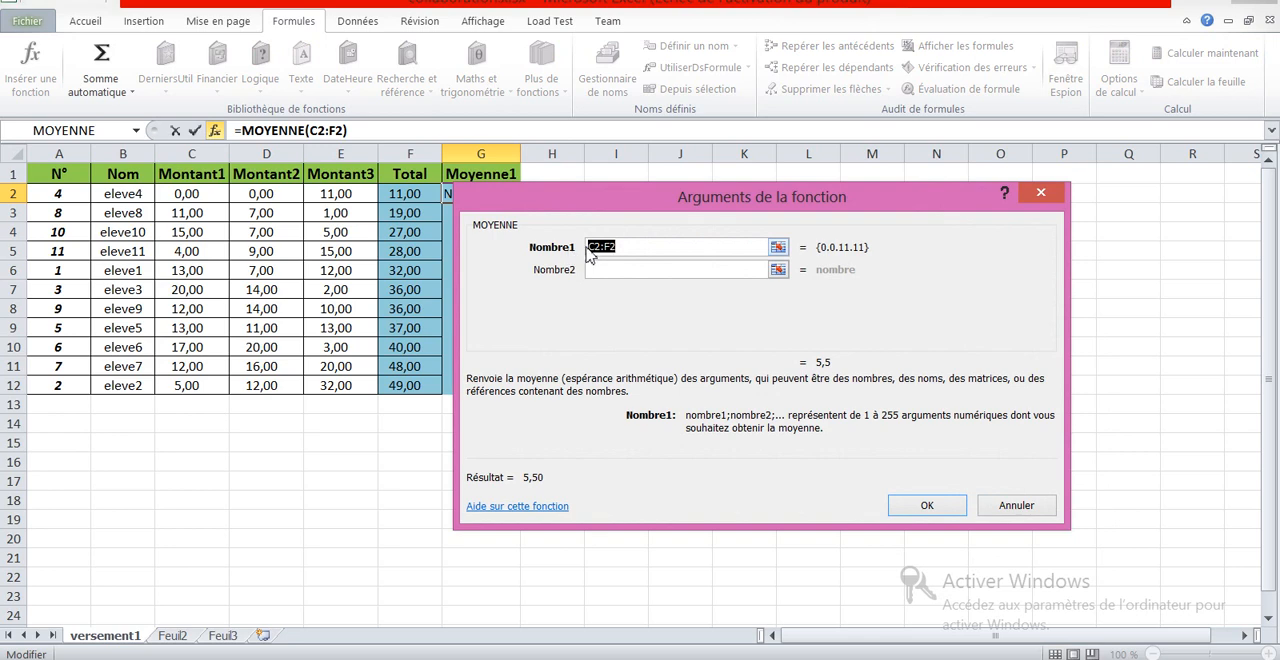
left_click(188, 194)
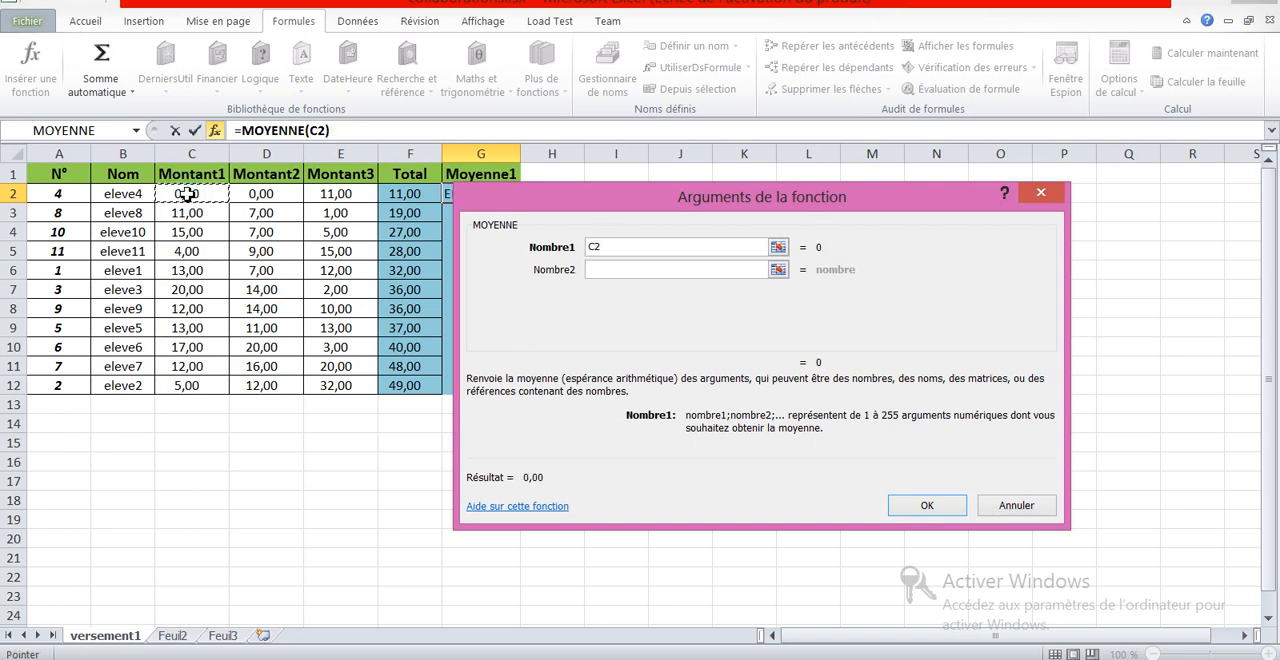
left_click(605, 270)
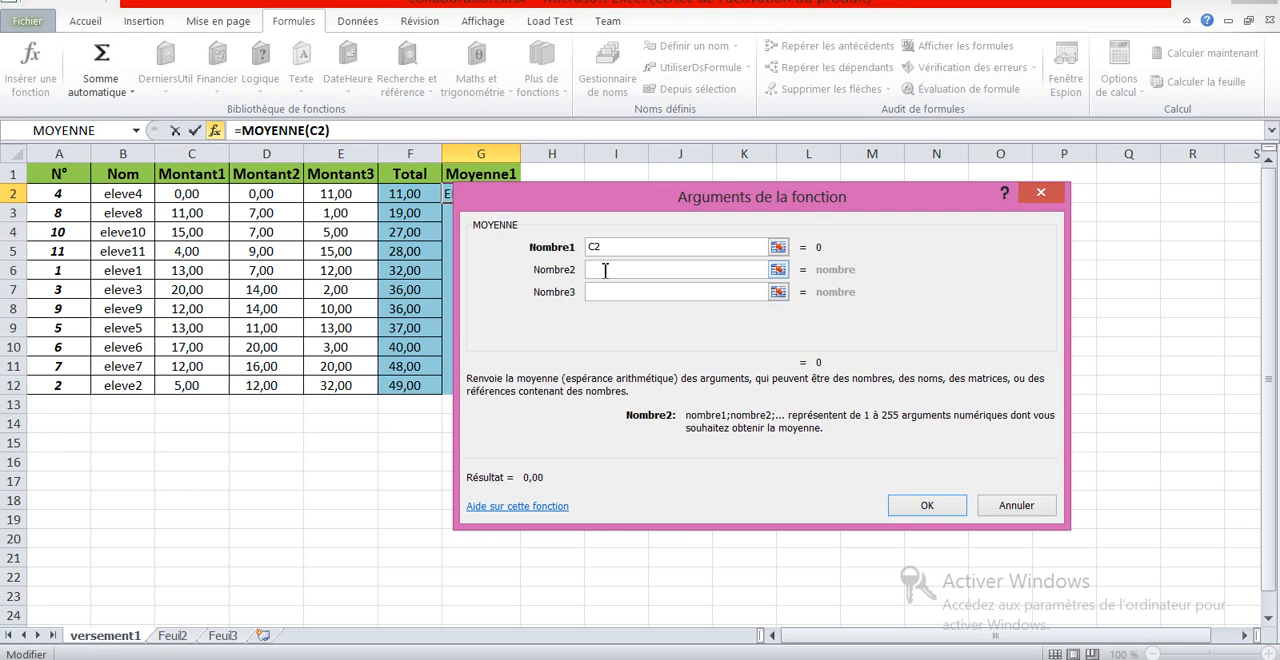
left_click(260, 194)
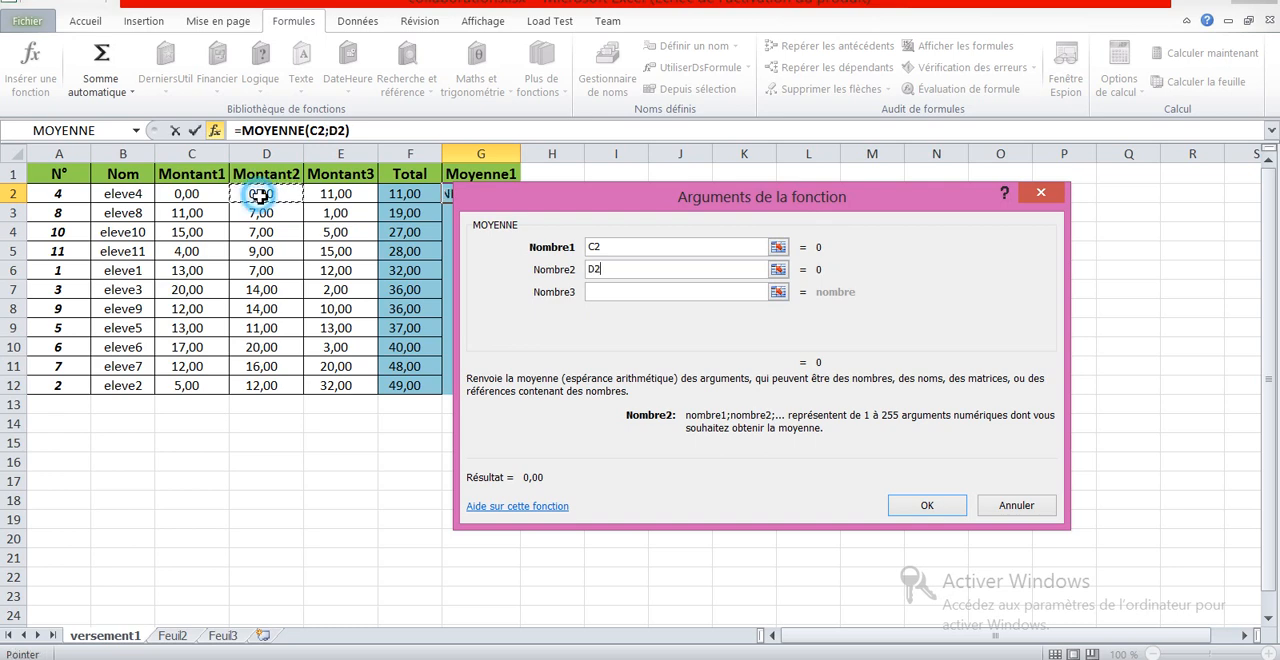
left_click(603, 293)
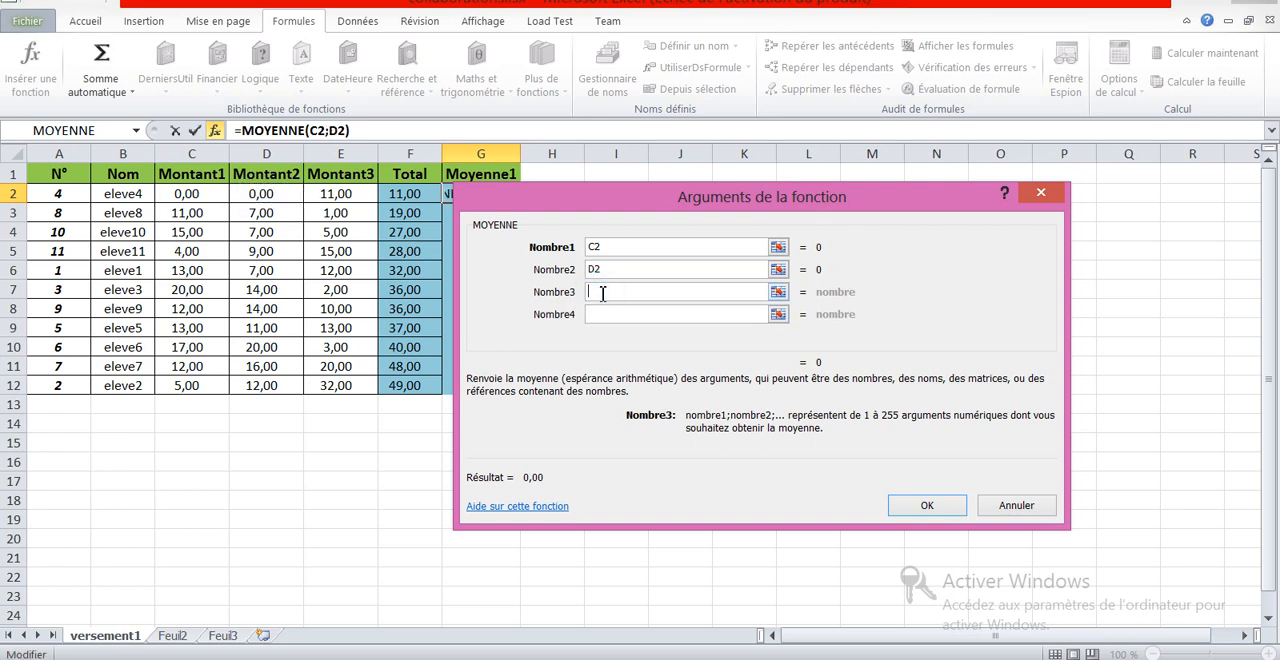
left_click(335, 193)
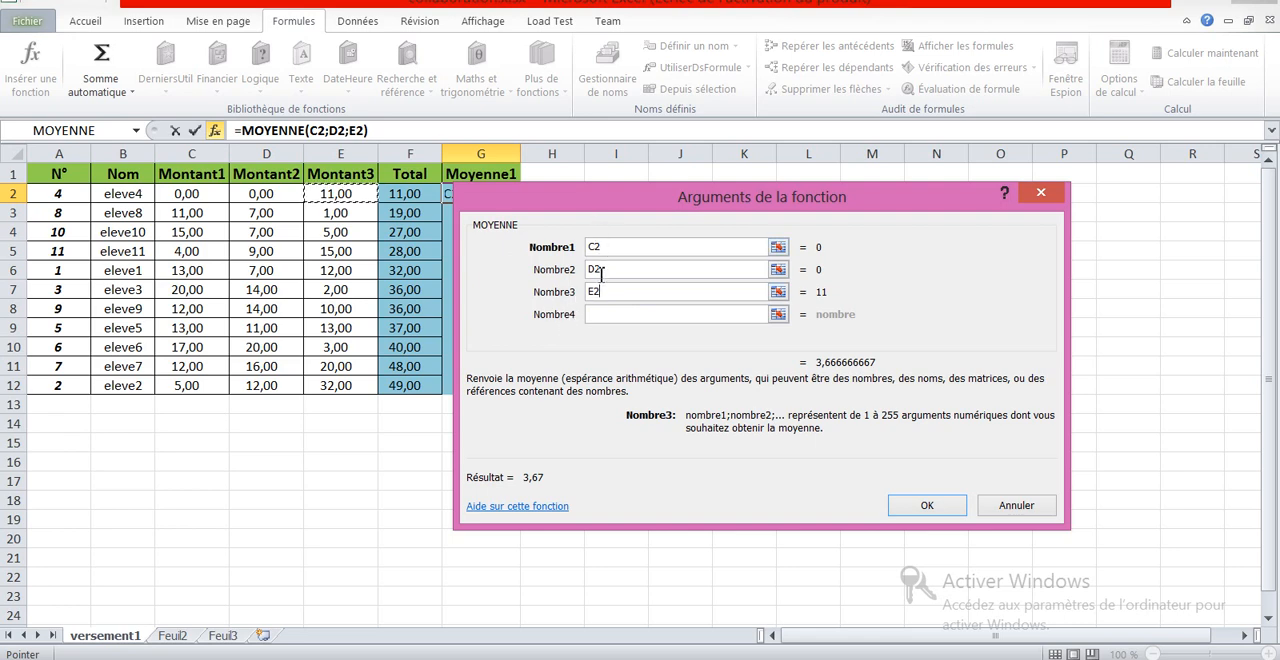
left_click(927, 507)
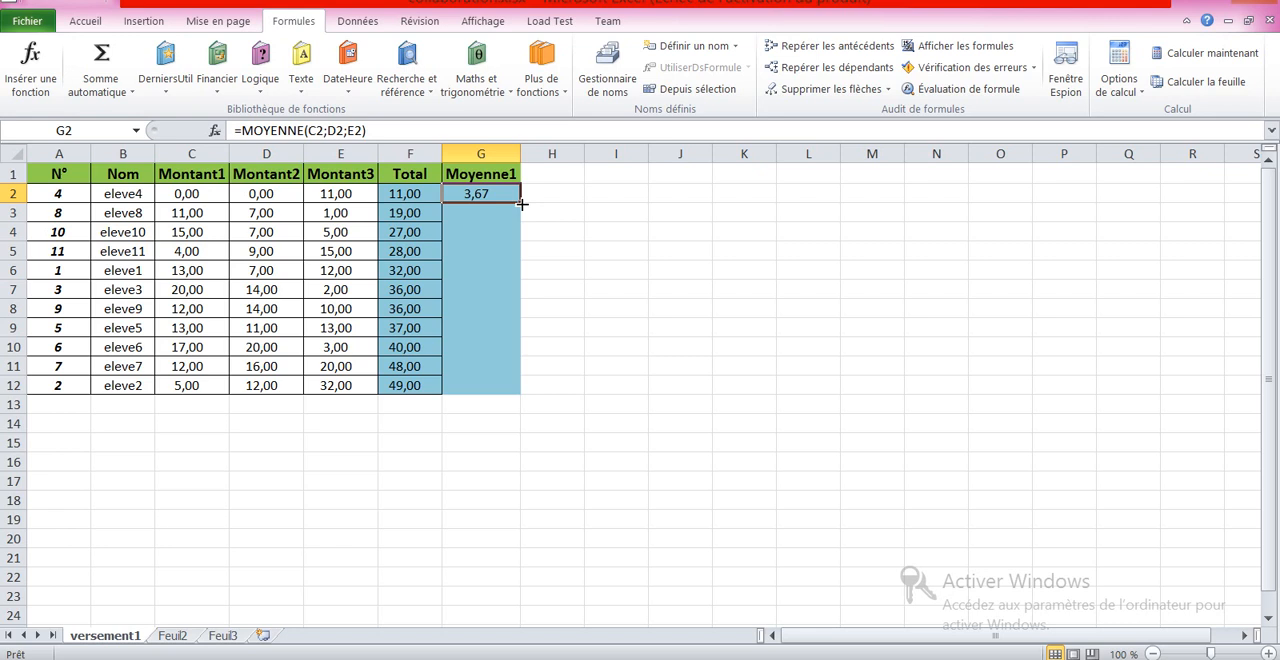
Step: Fill the G2 average formula down column G through row 12
left_click_drag(522, 204, 528, 398)
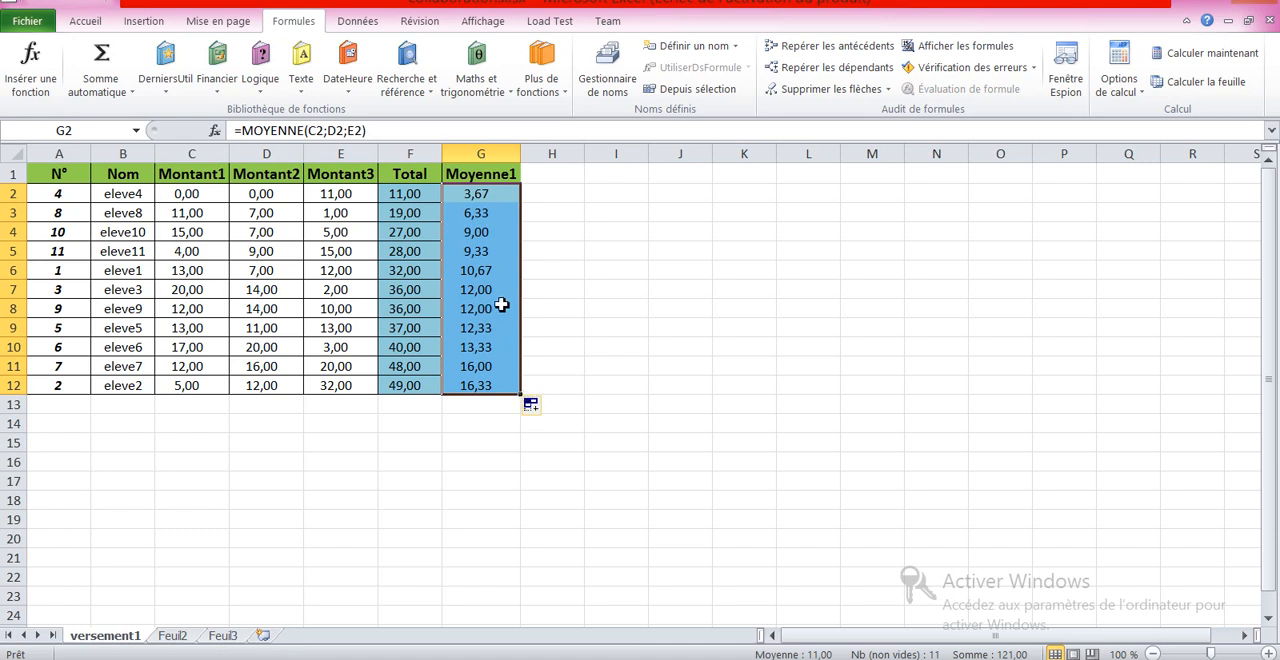
left_click(493, 251)
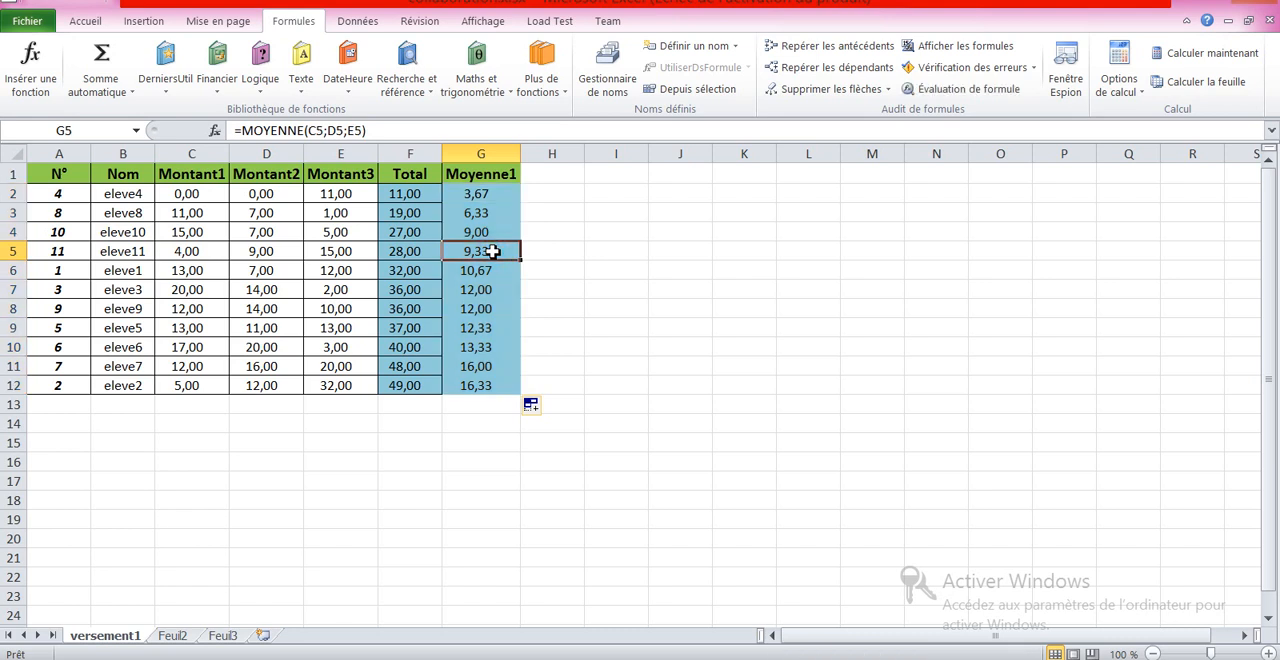
Step: Inspect the copied average formulas cell by cell from G2 down to G12
left_click(483, 196)
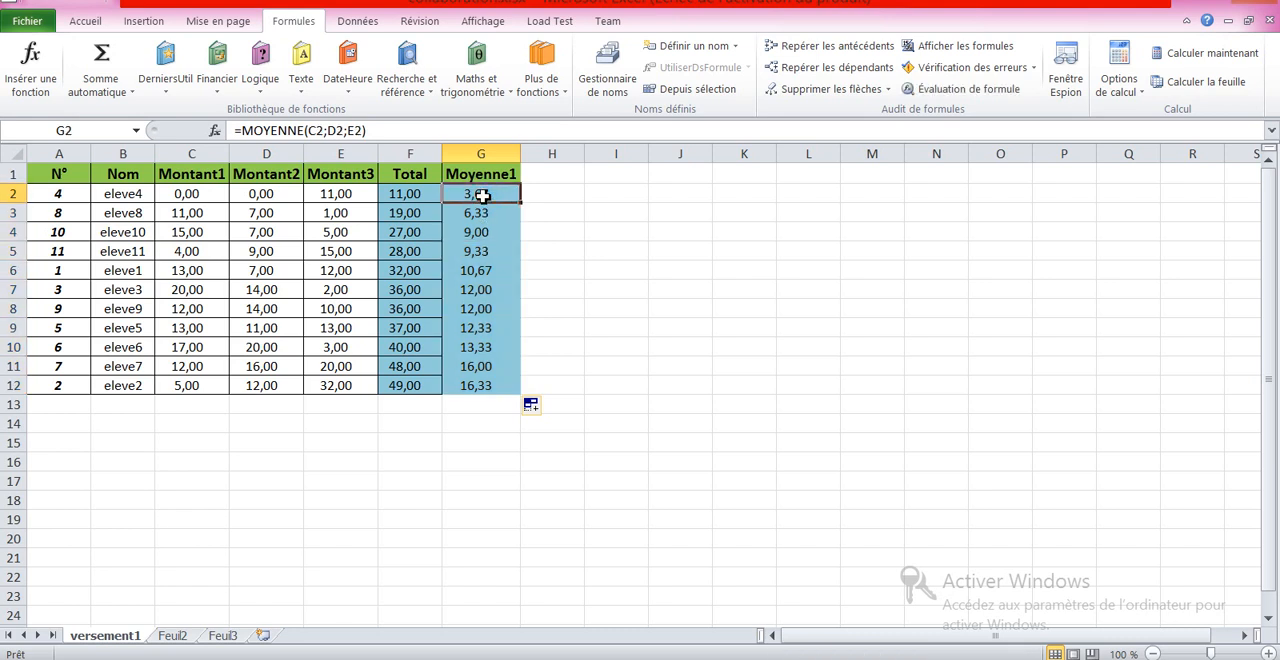
key("Down")
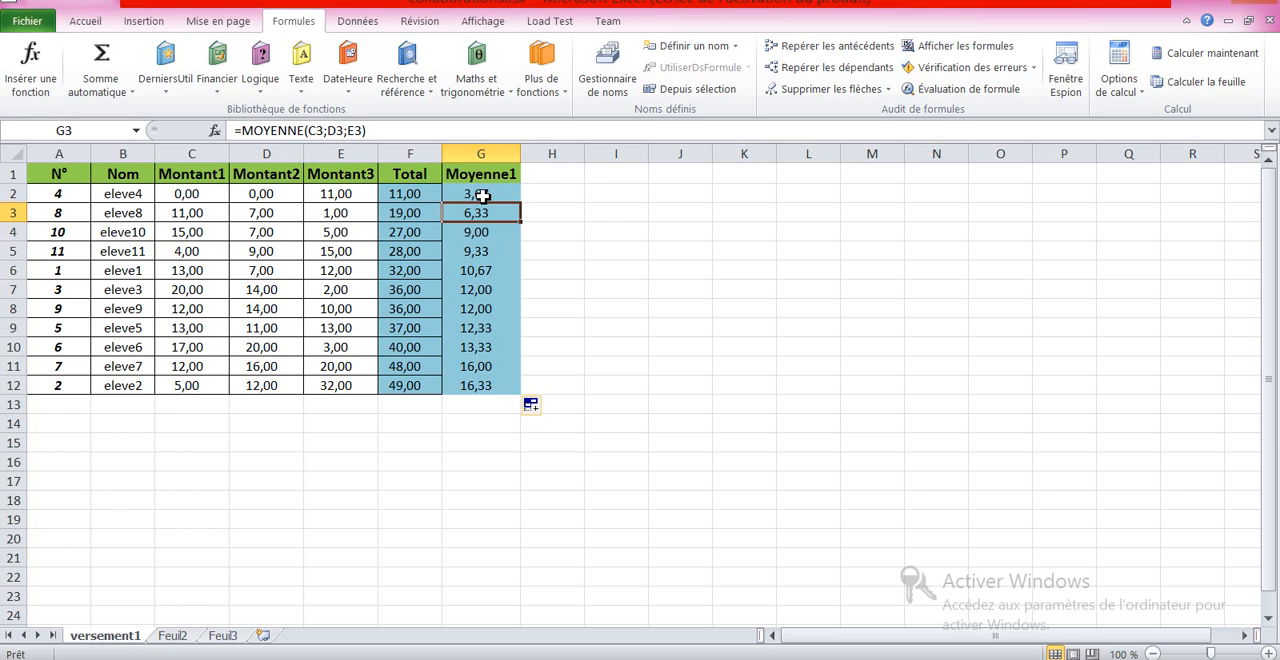
key("Down")
key("Down")
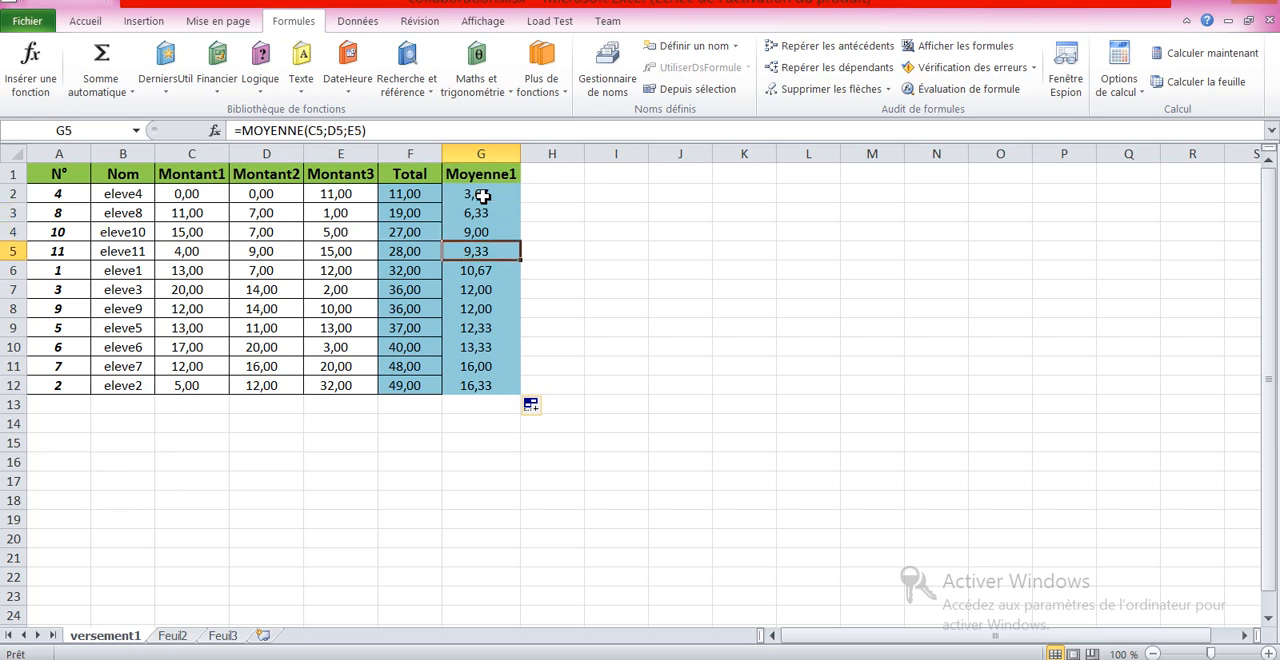
key("Down")
key("Down")
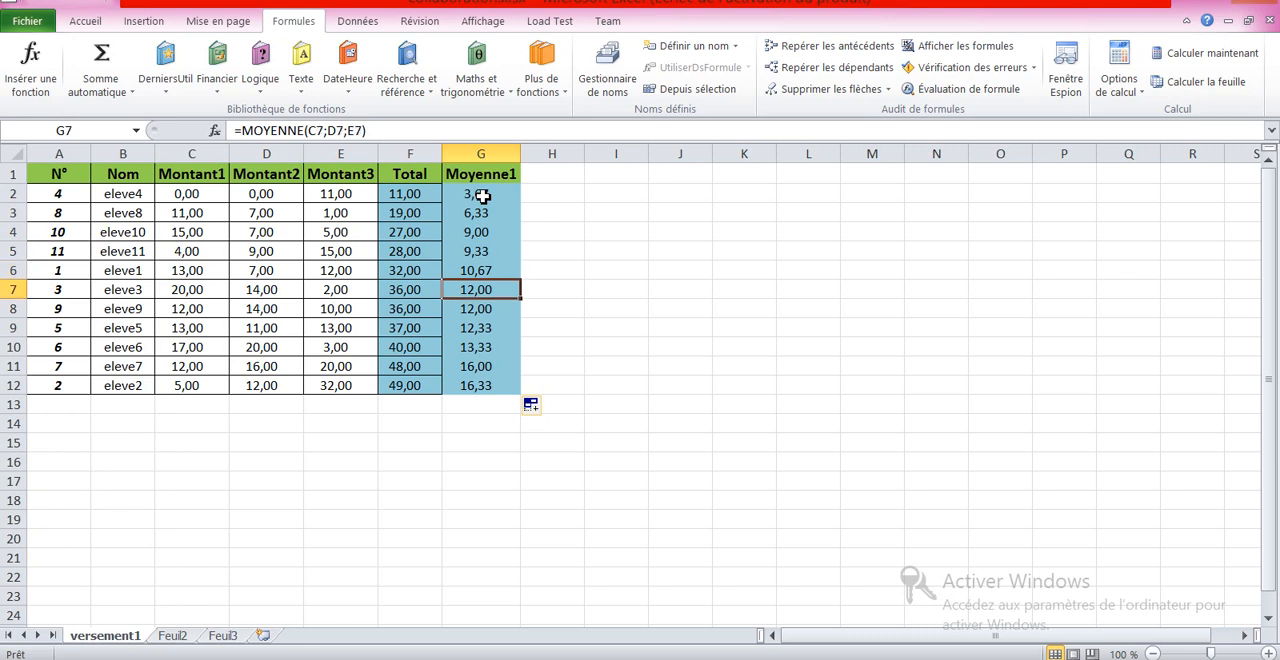
key("Down")
key("Down")
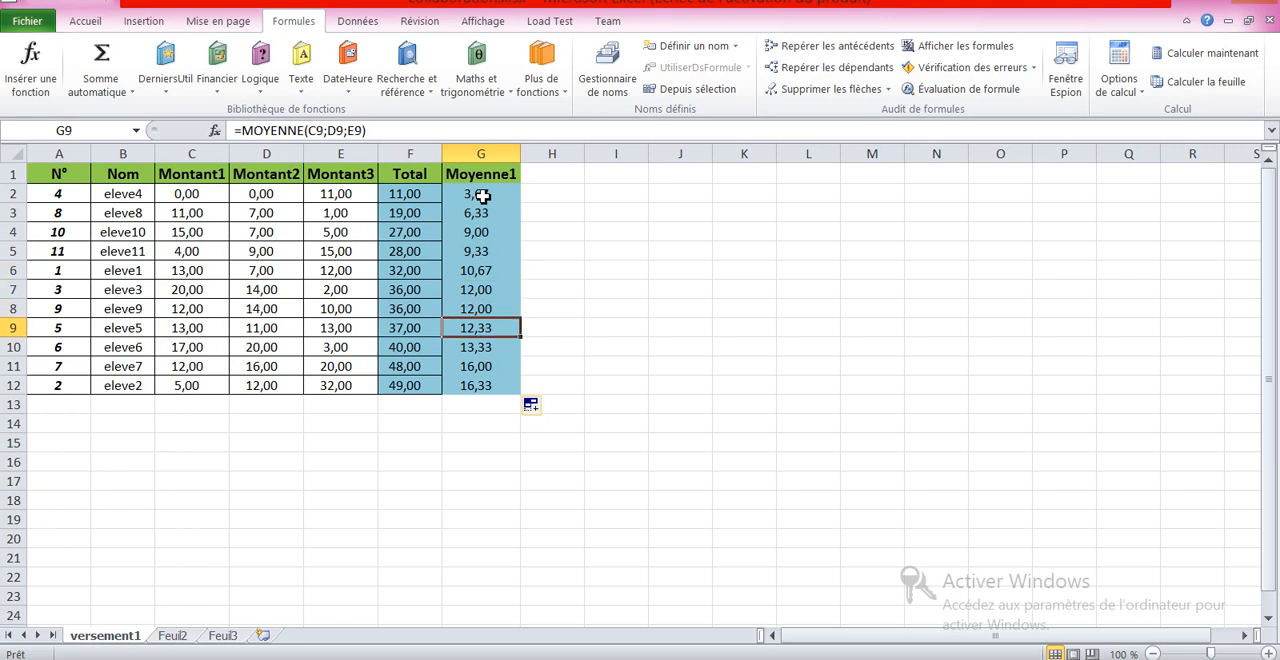
key("Down")
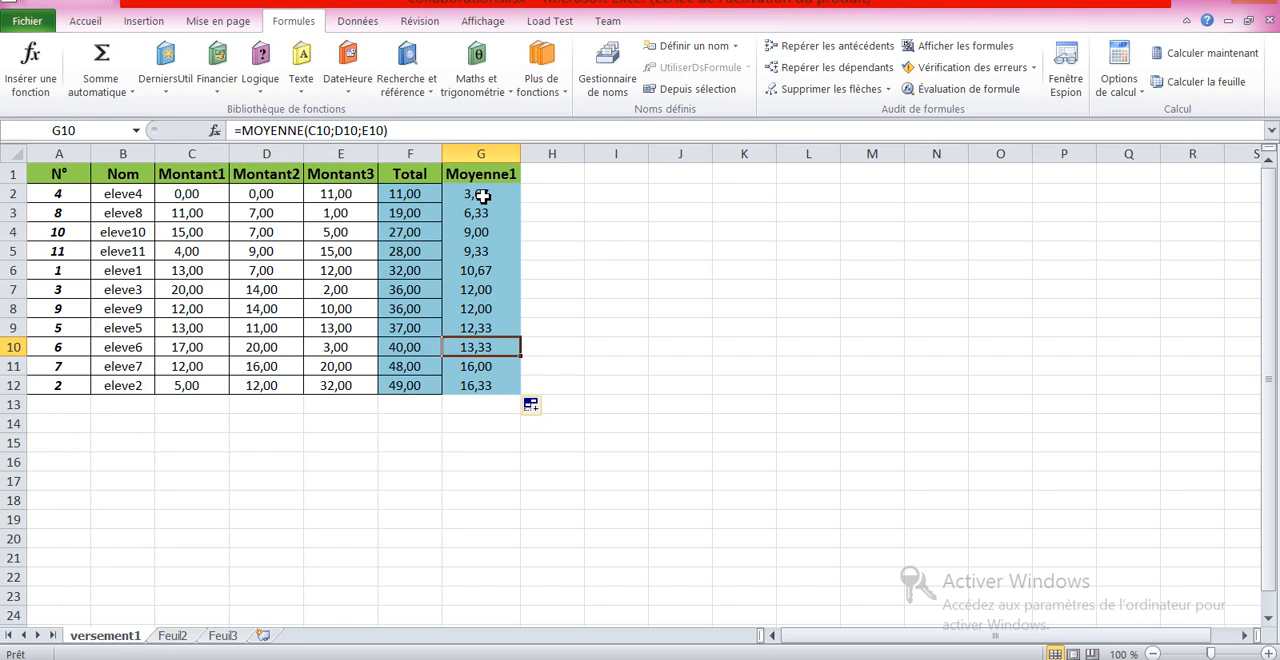
key("Down")
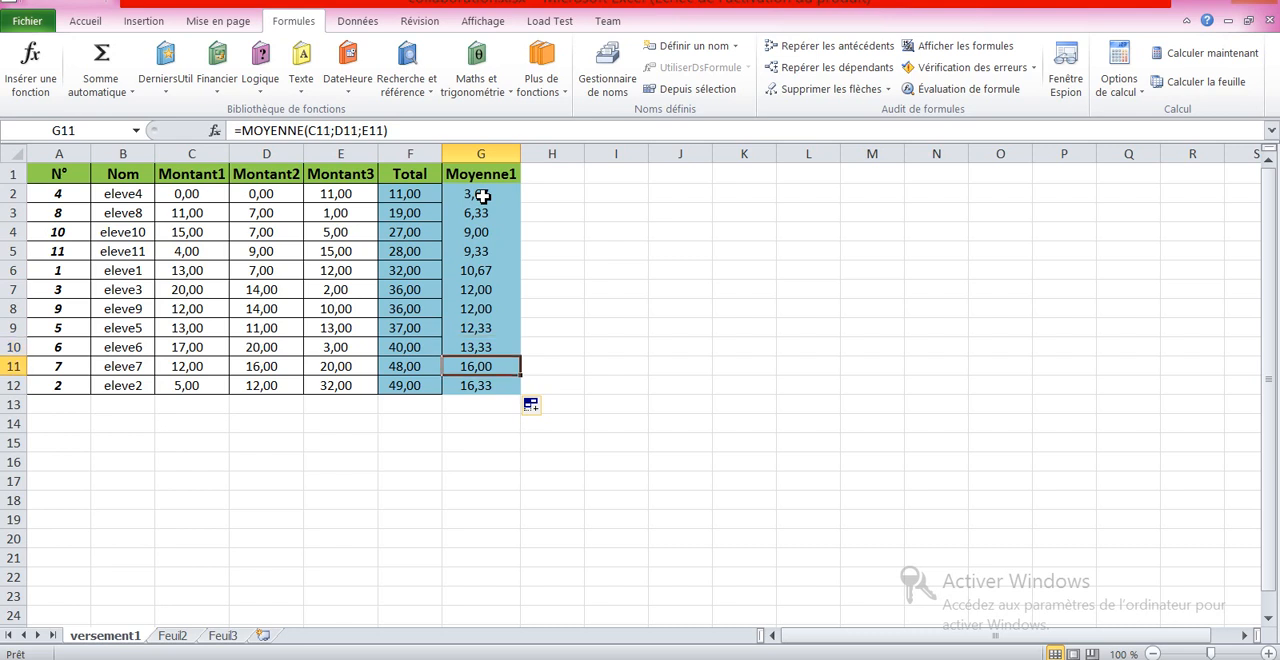
key("Down")
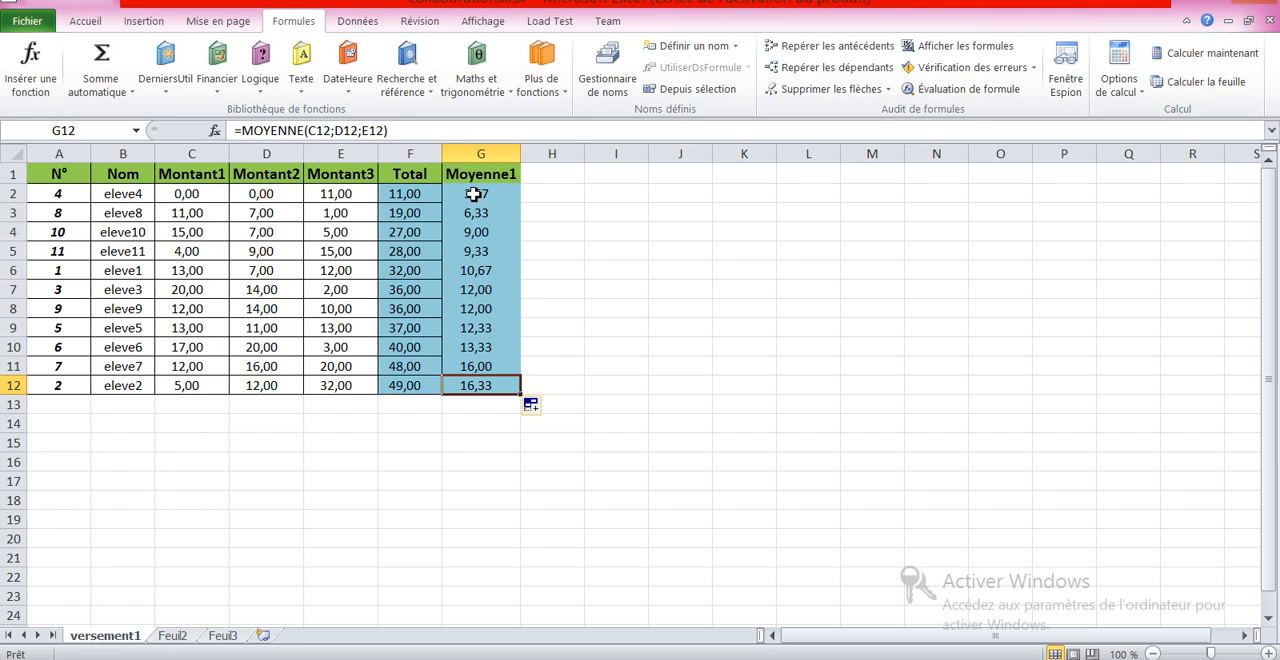
left_click(473, 194)
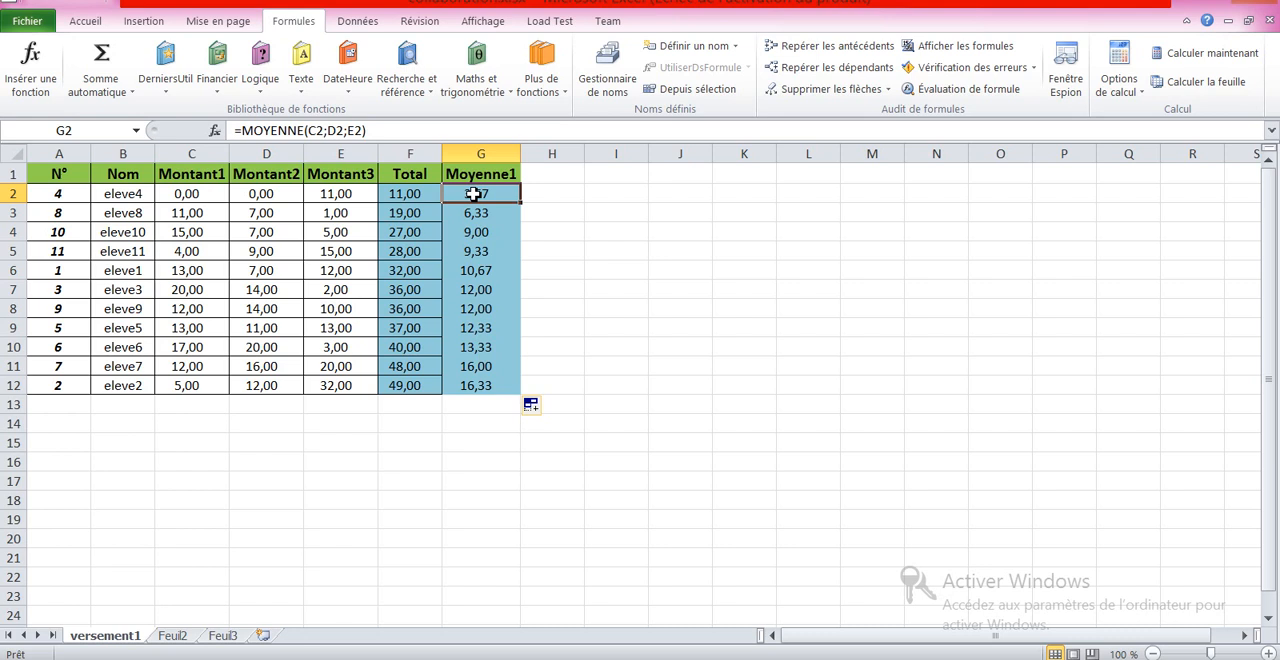
Step: Insert another column after Moyenne1 and enter the header Moyenne2
left_click(551, 174)
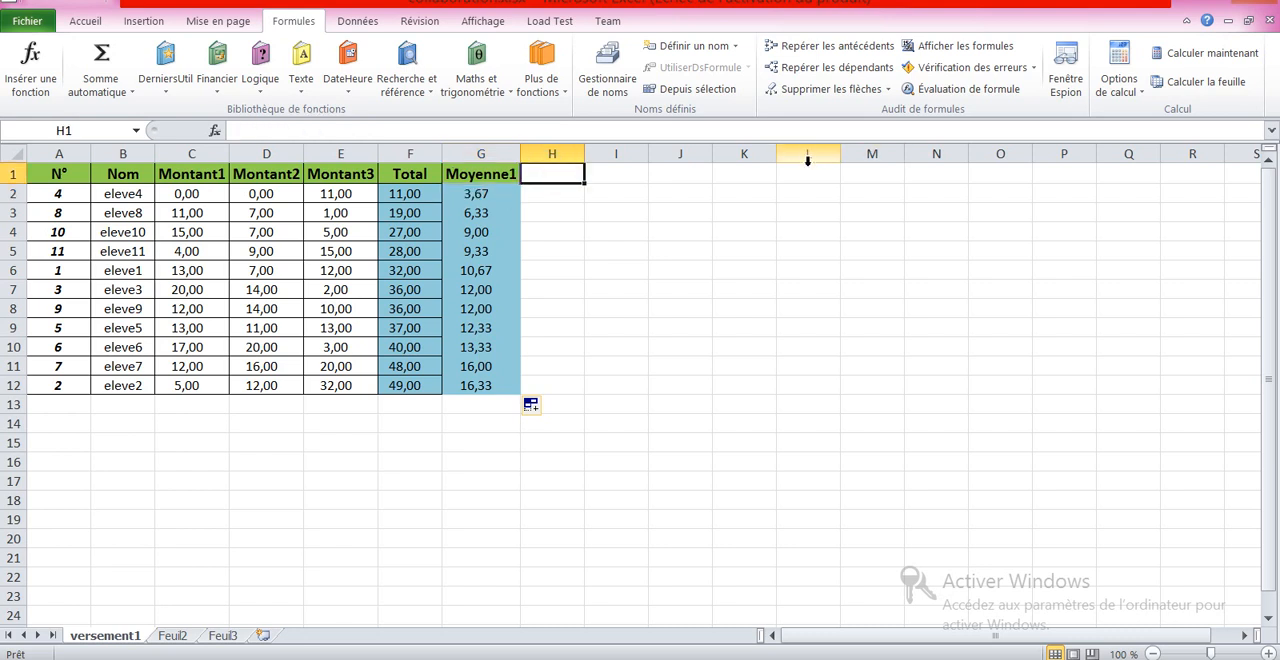
left_click(80, 22)
left_click(1019, 90)
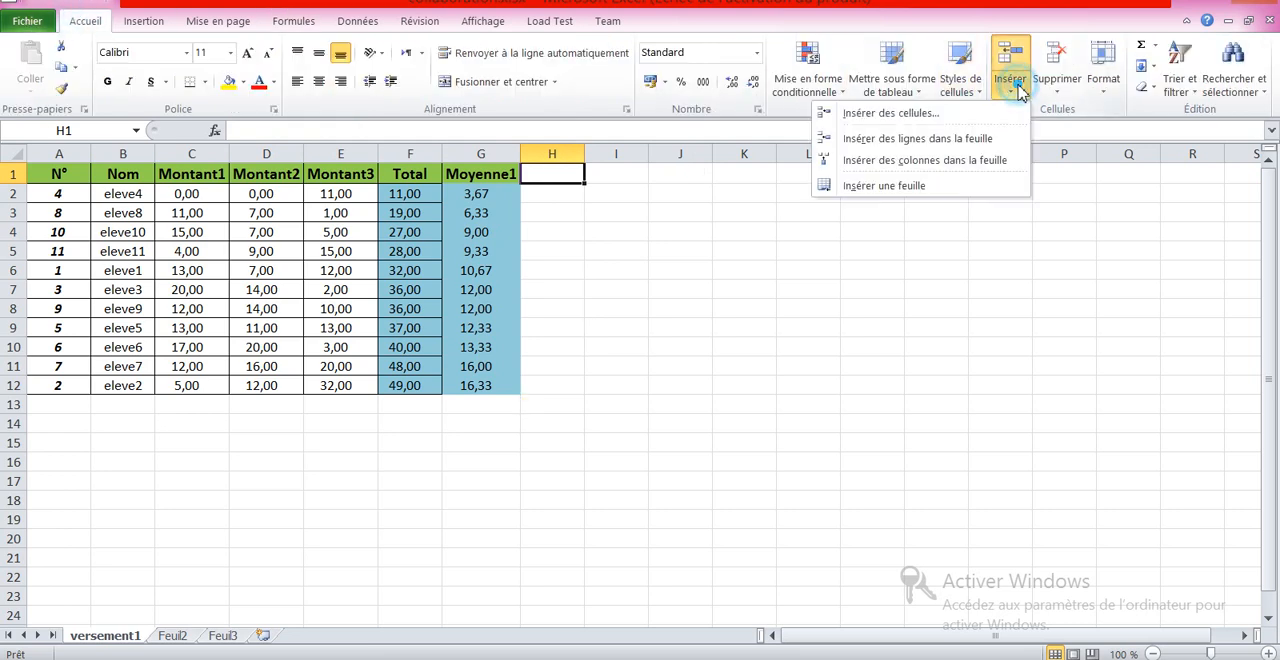
left_click(958, 162)
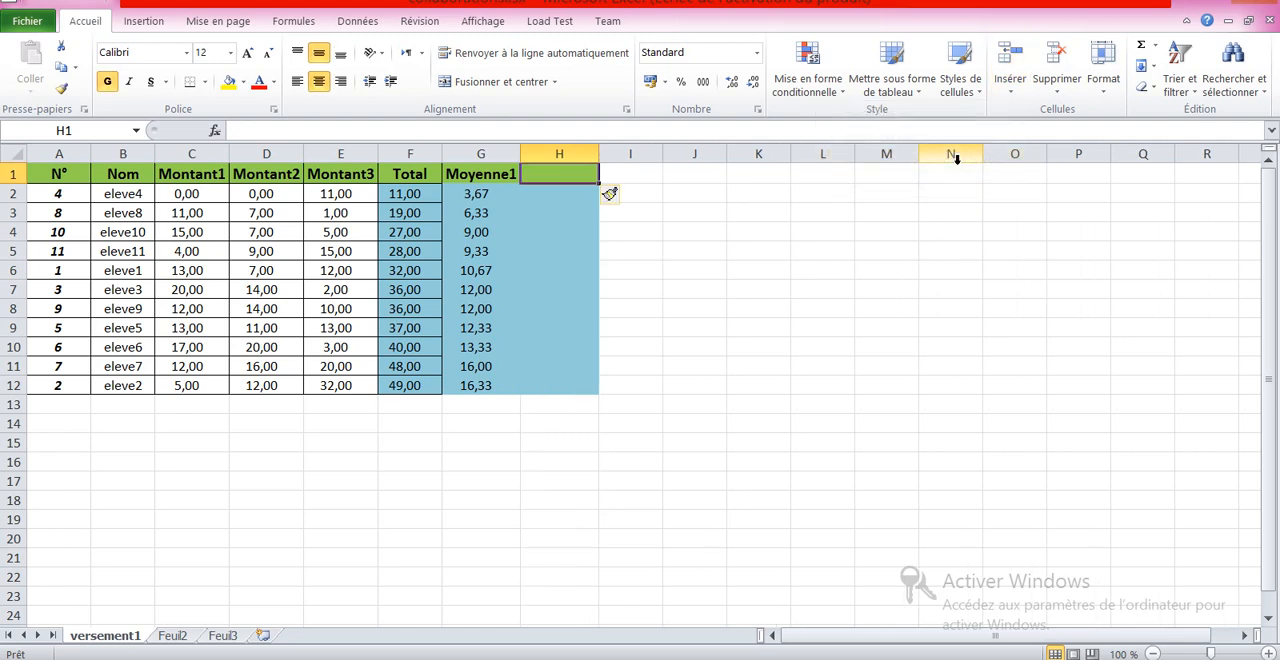
type("Moy")
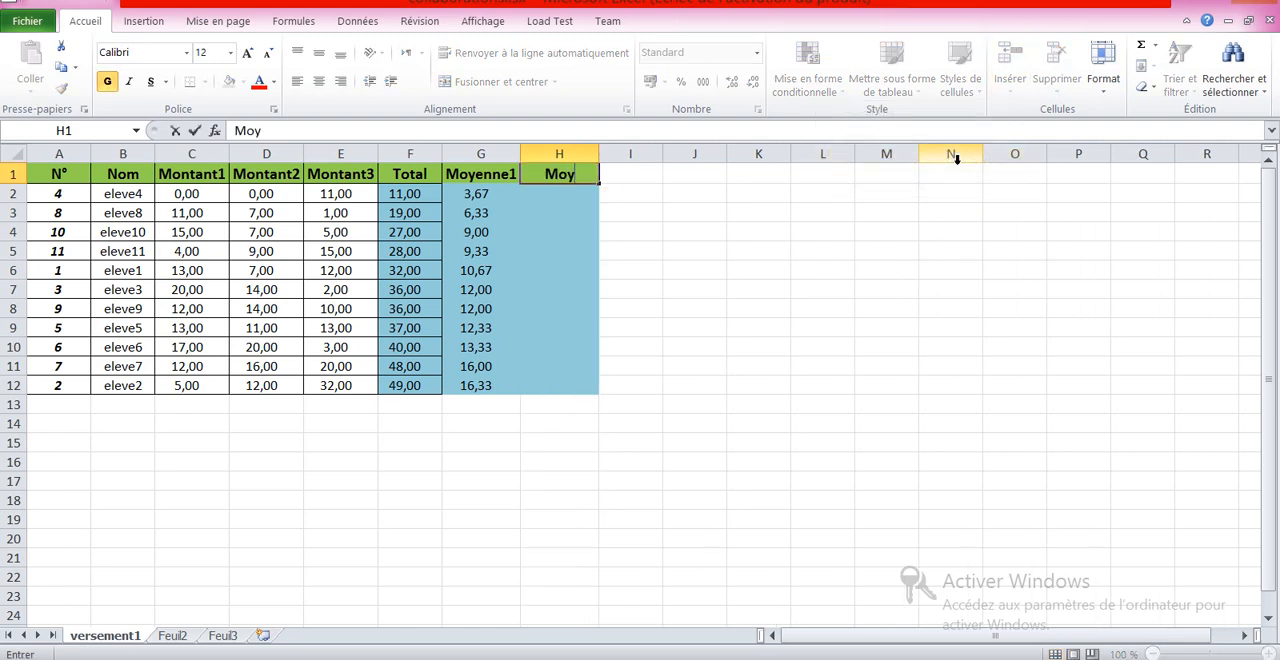
type("enne2")
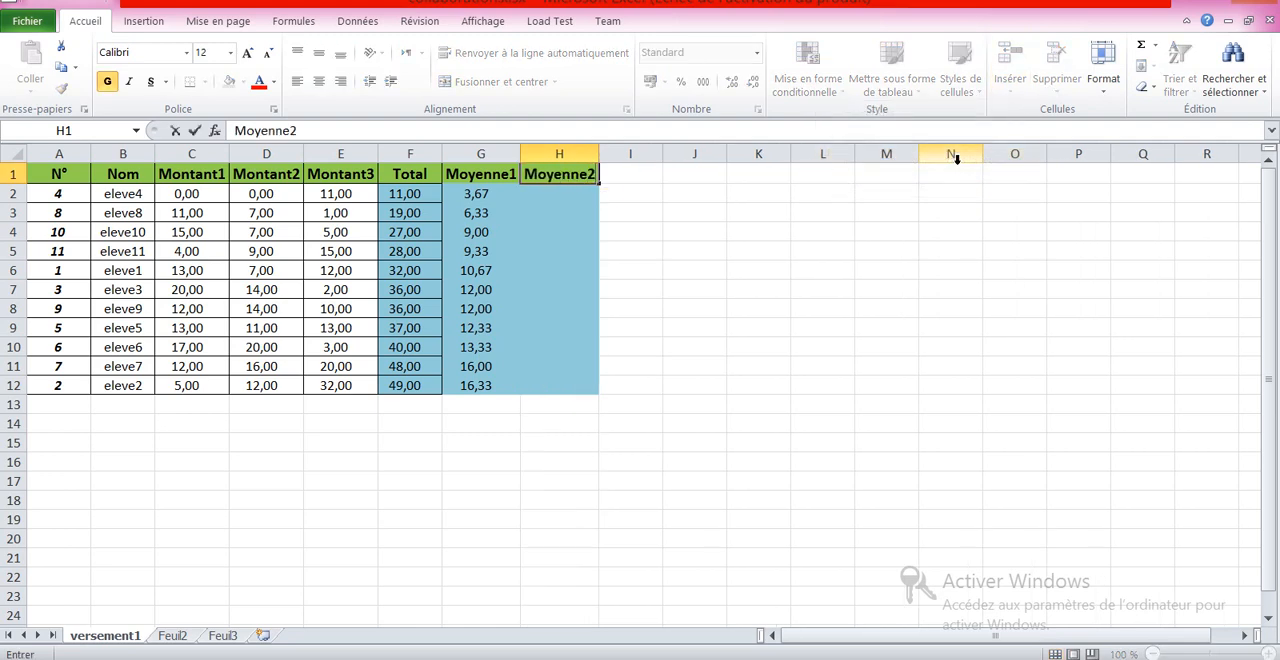
key("Return")
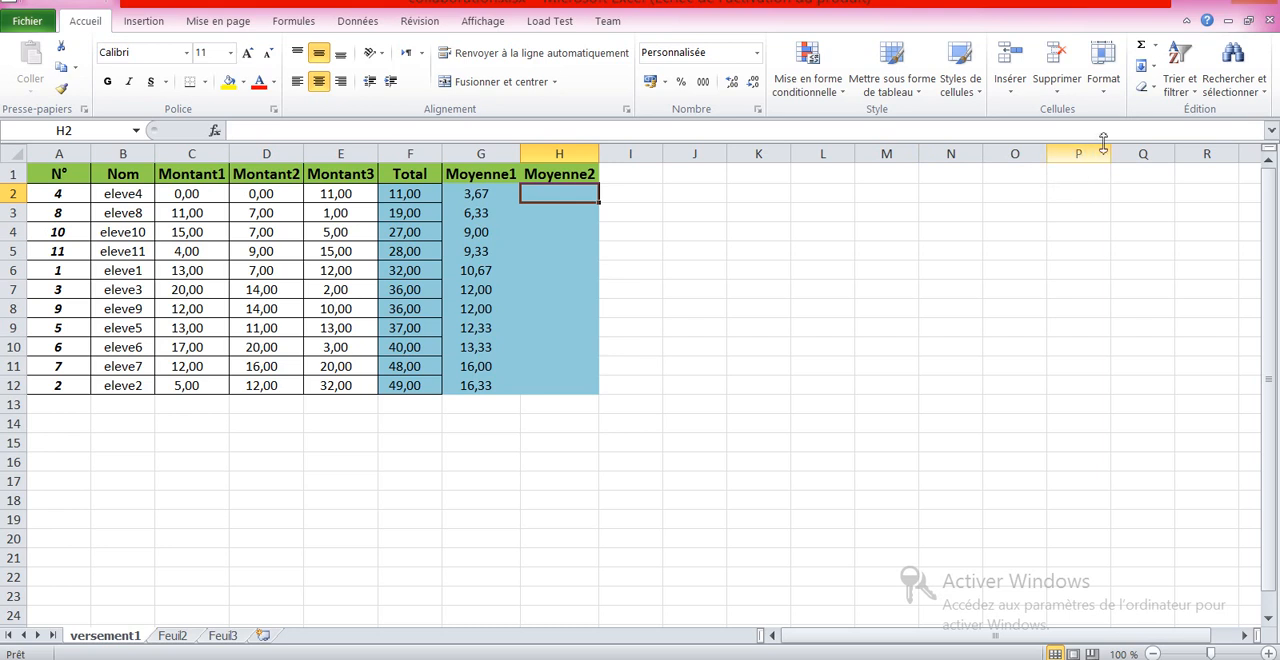
Step: In H2, start a SOMME formula adding C2, D2 and E2 as separate arguments
left_click(1141, 48)
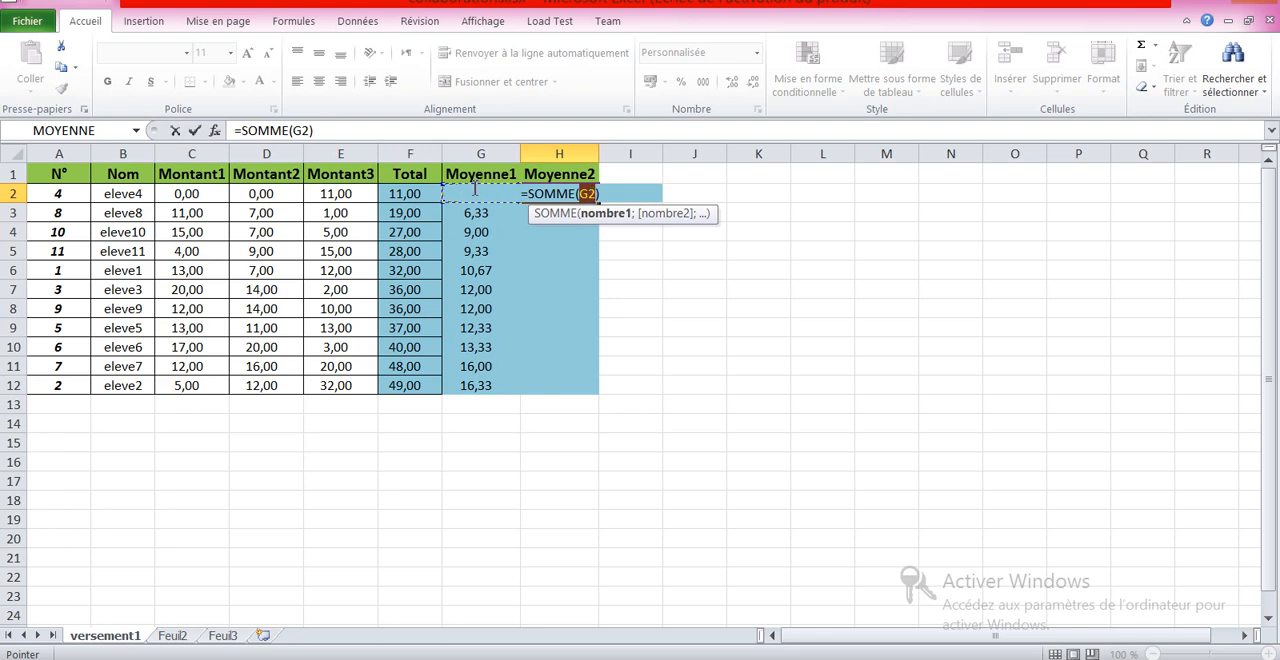
left_click(181, 194)
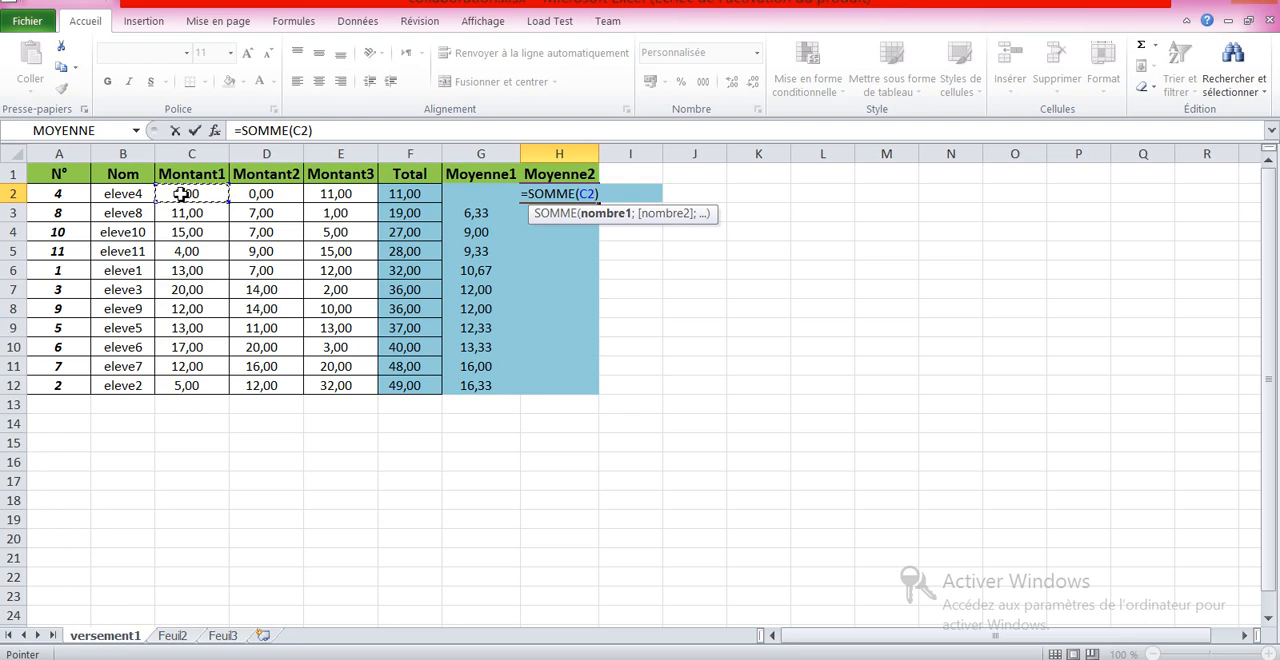
key("F8")
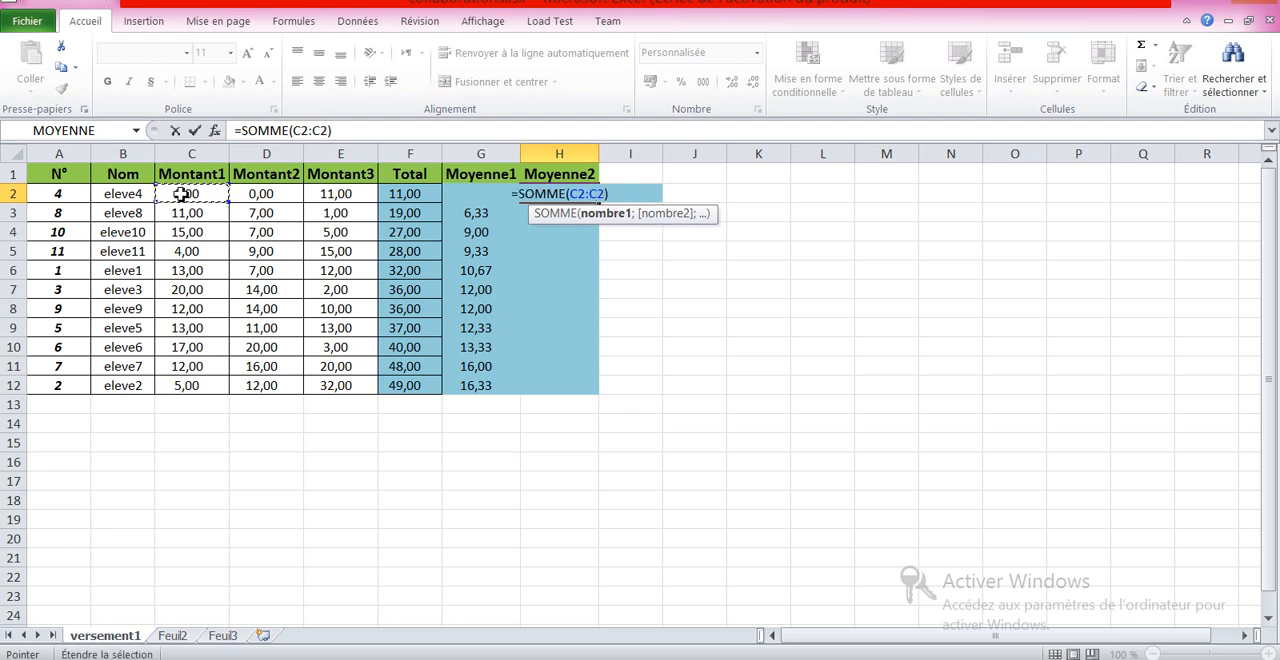
key("BackSpace")
key("BackSpace")
key("BackSpace")
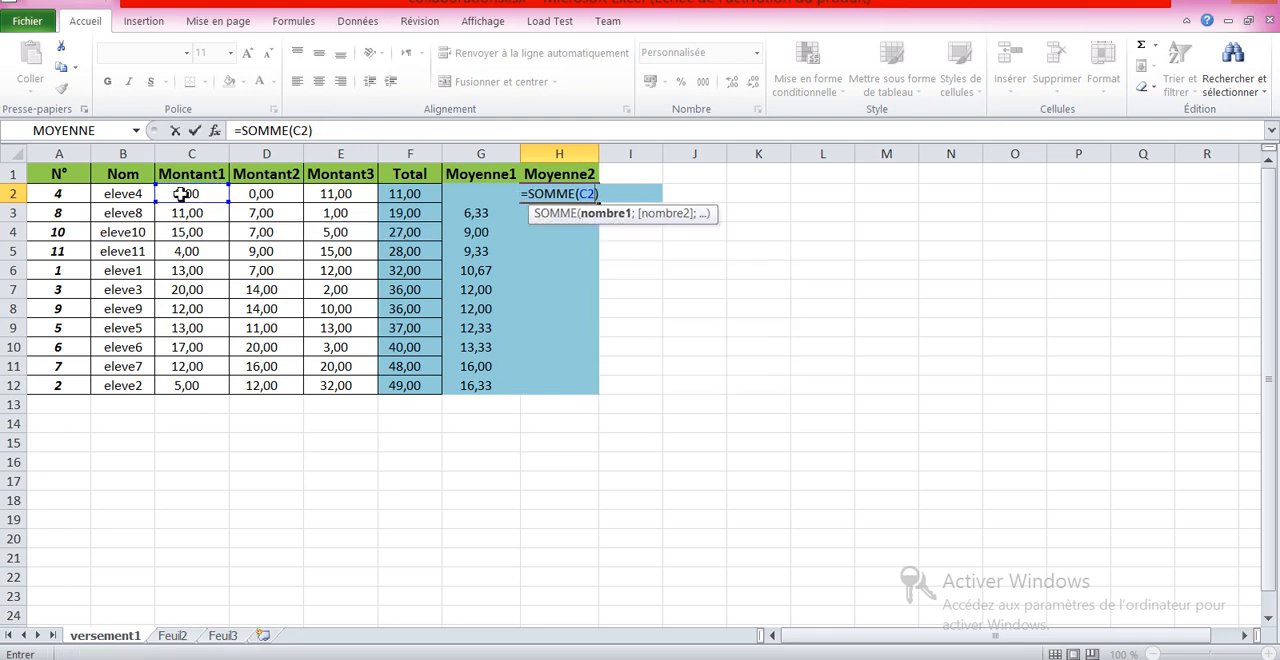
type(";")
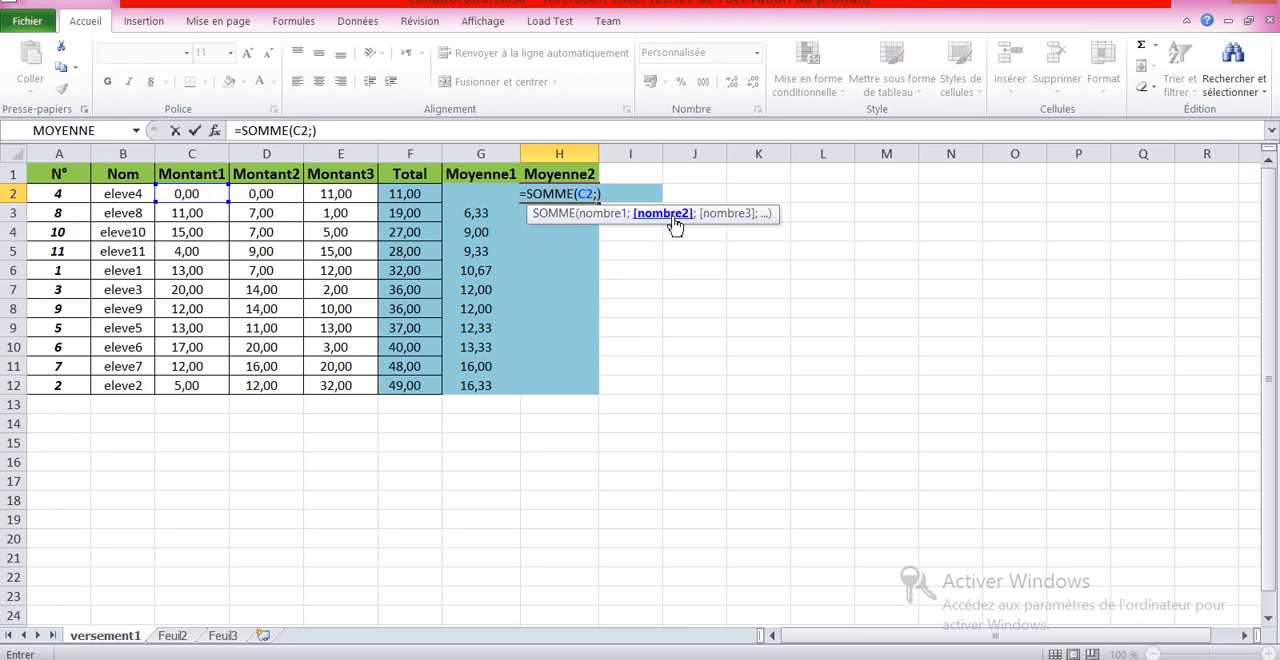
left_click(268, 197)
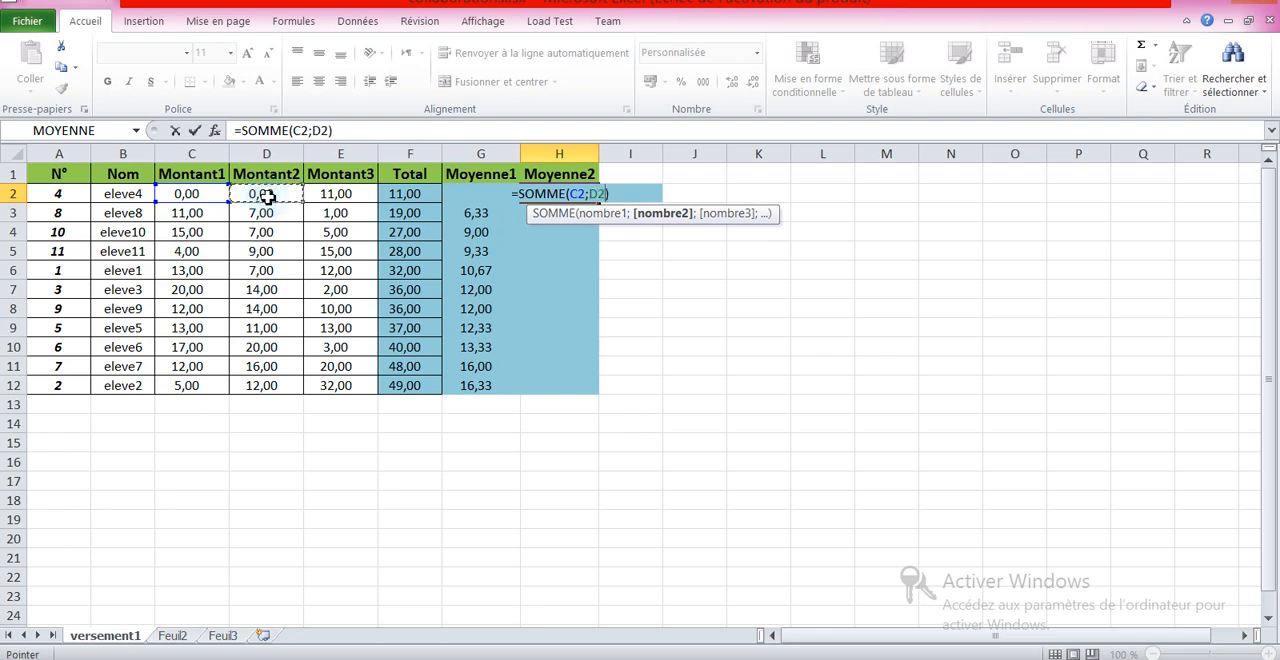
type(";")
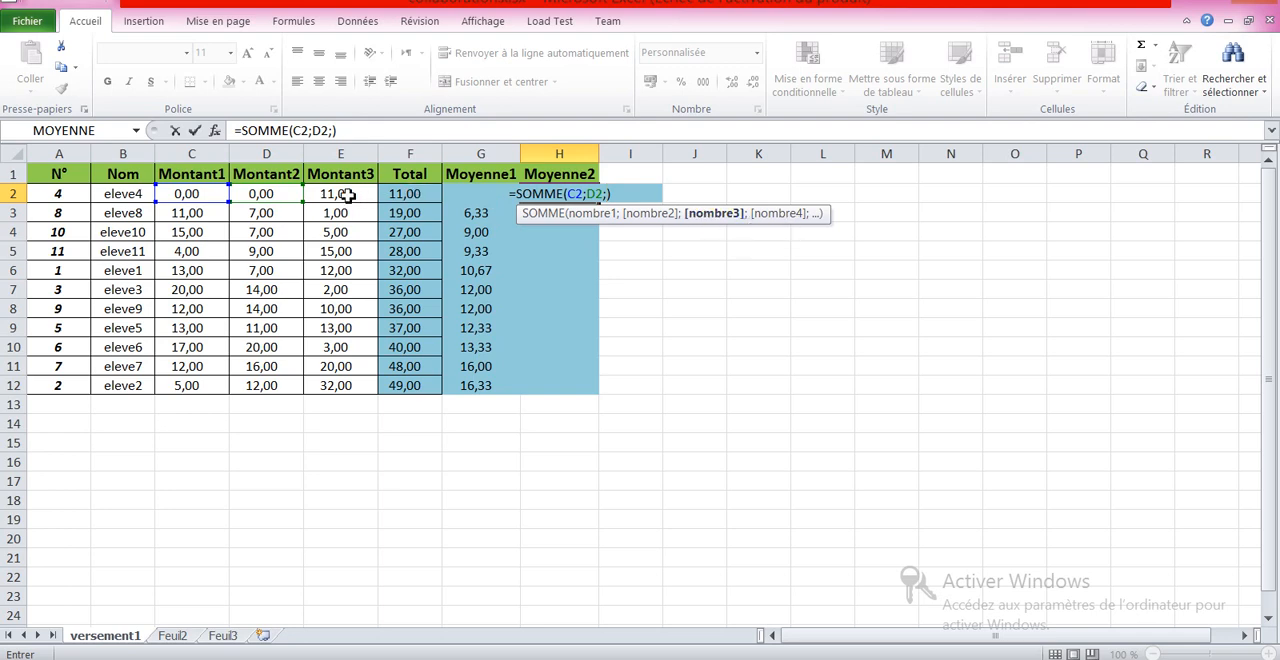
left_click(347, 195)
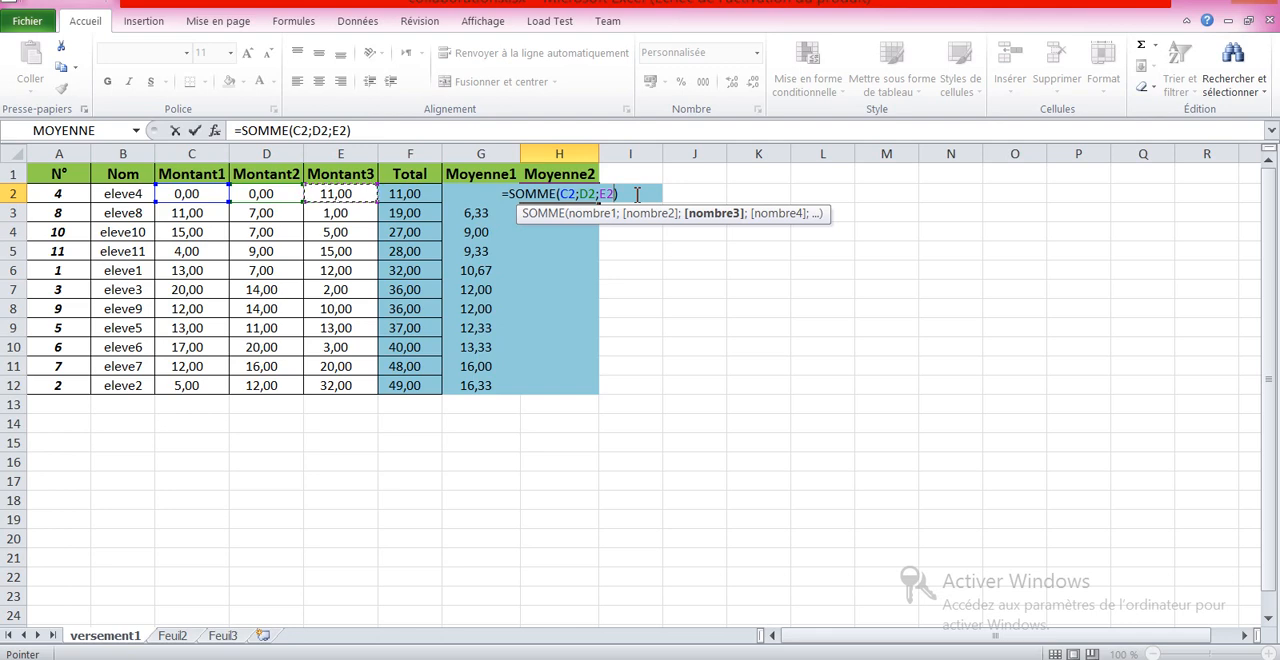
Step: Divide the H2 sum by 3 and confirm the formula
key("Right")
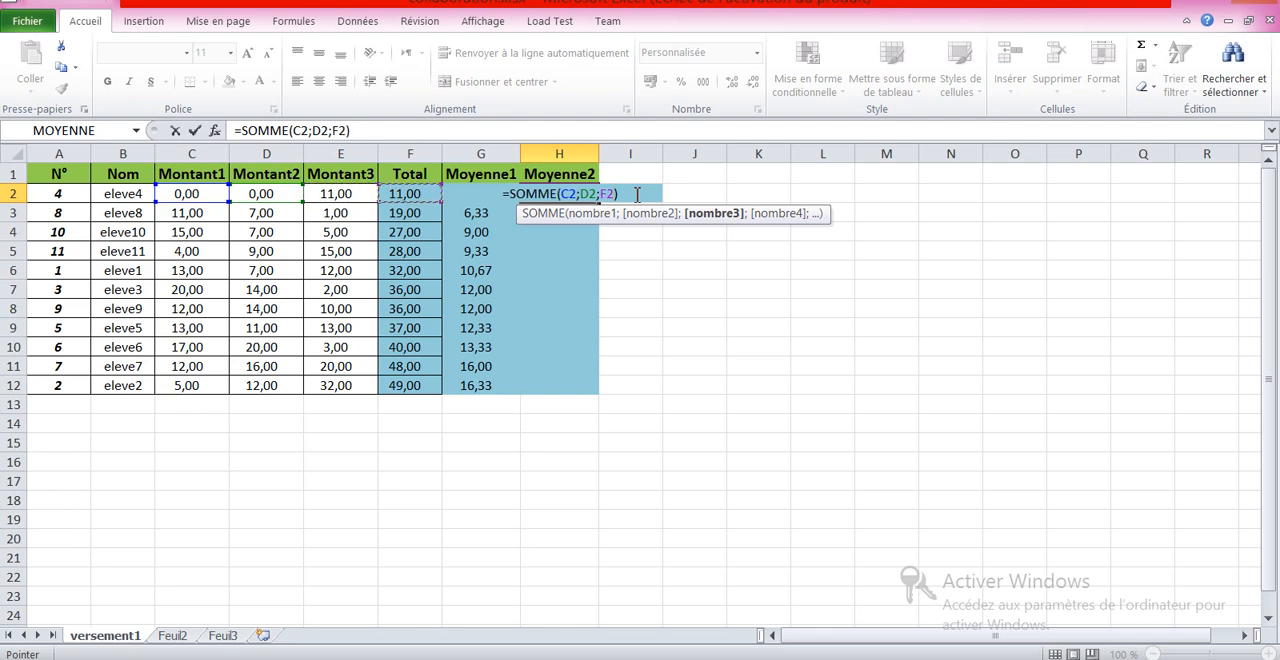
key("Left")
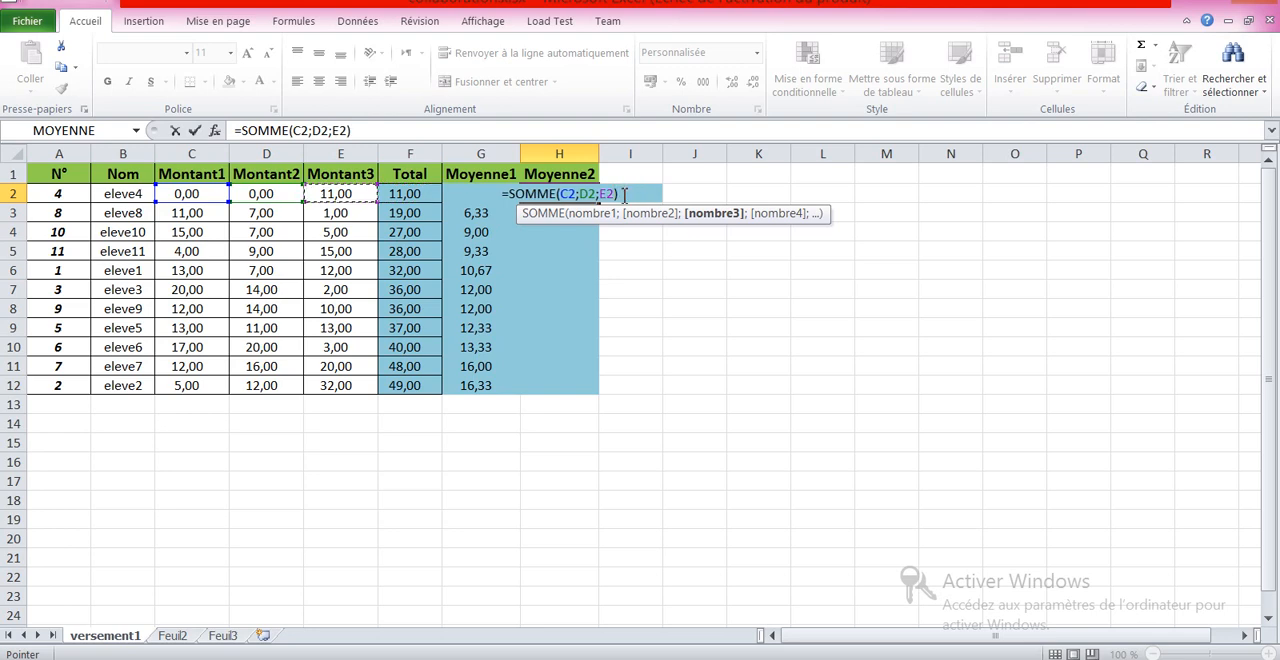
left_click(622, 195)
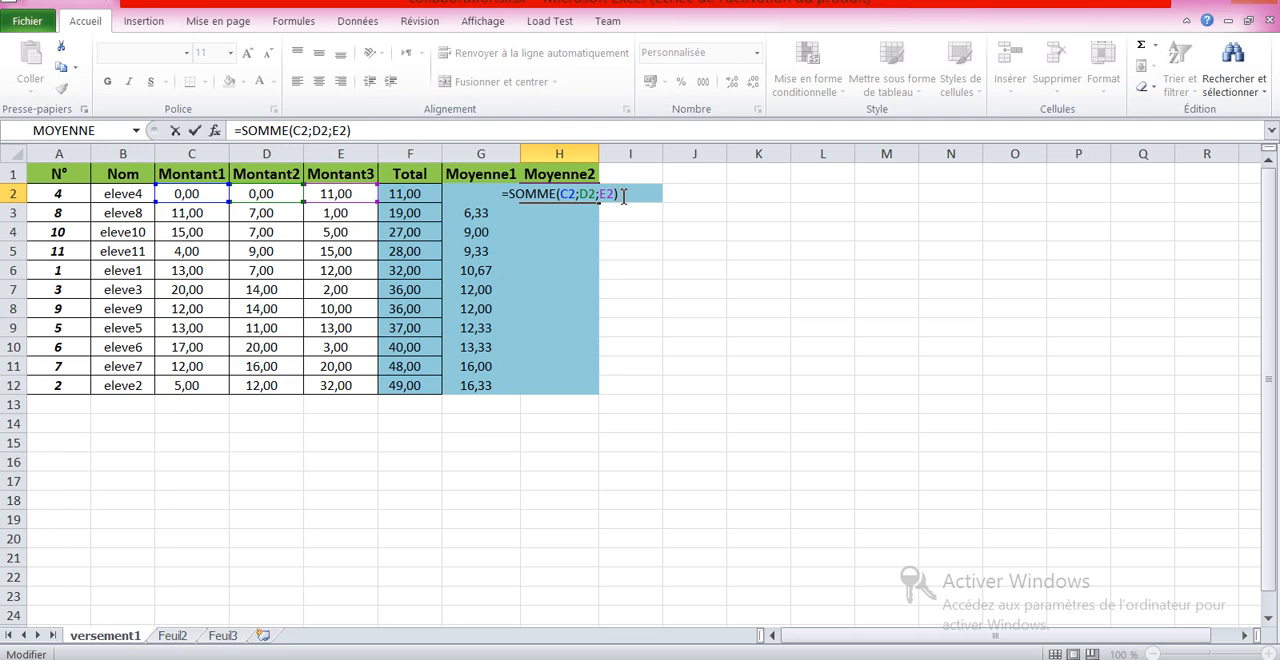
type("/")
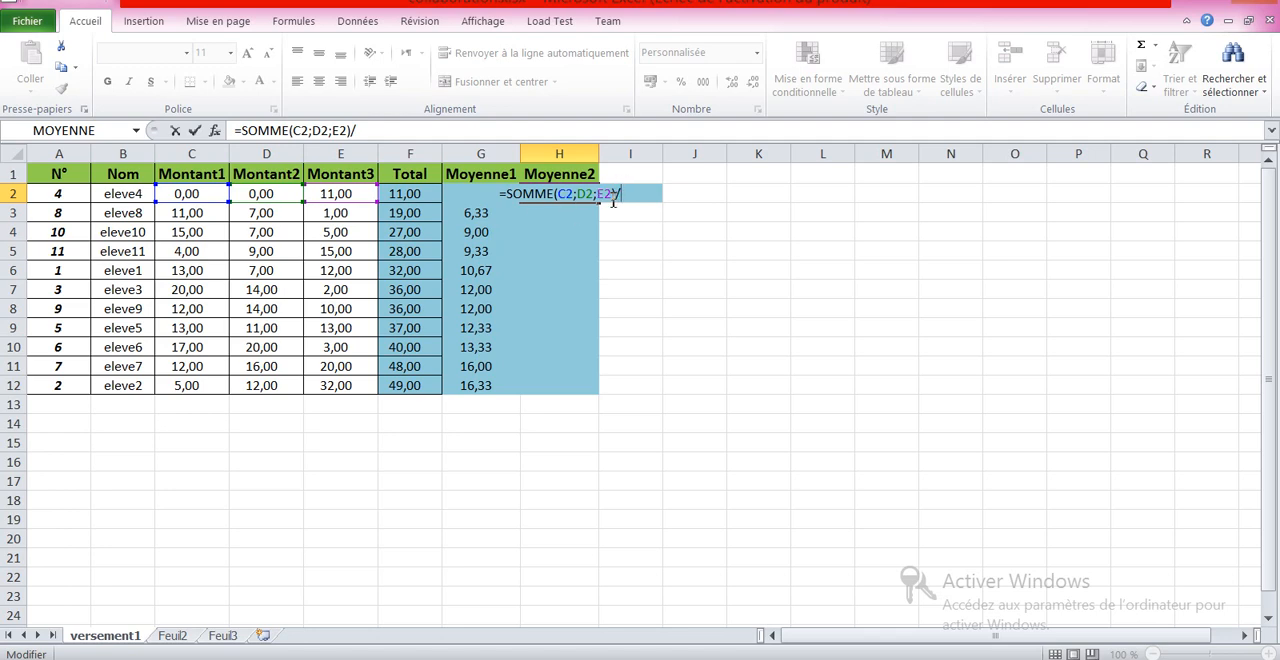
type("3")
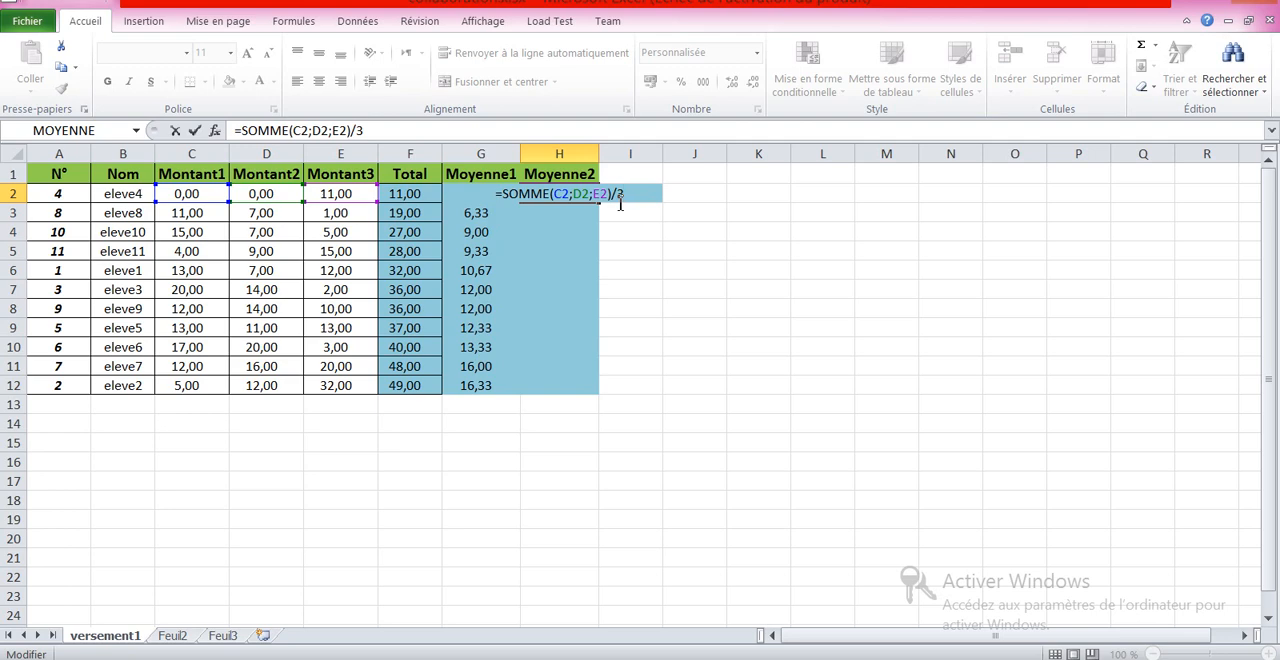
key("Return")
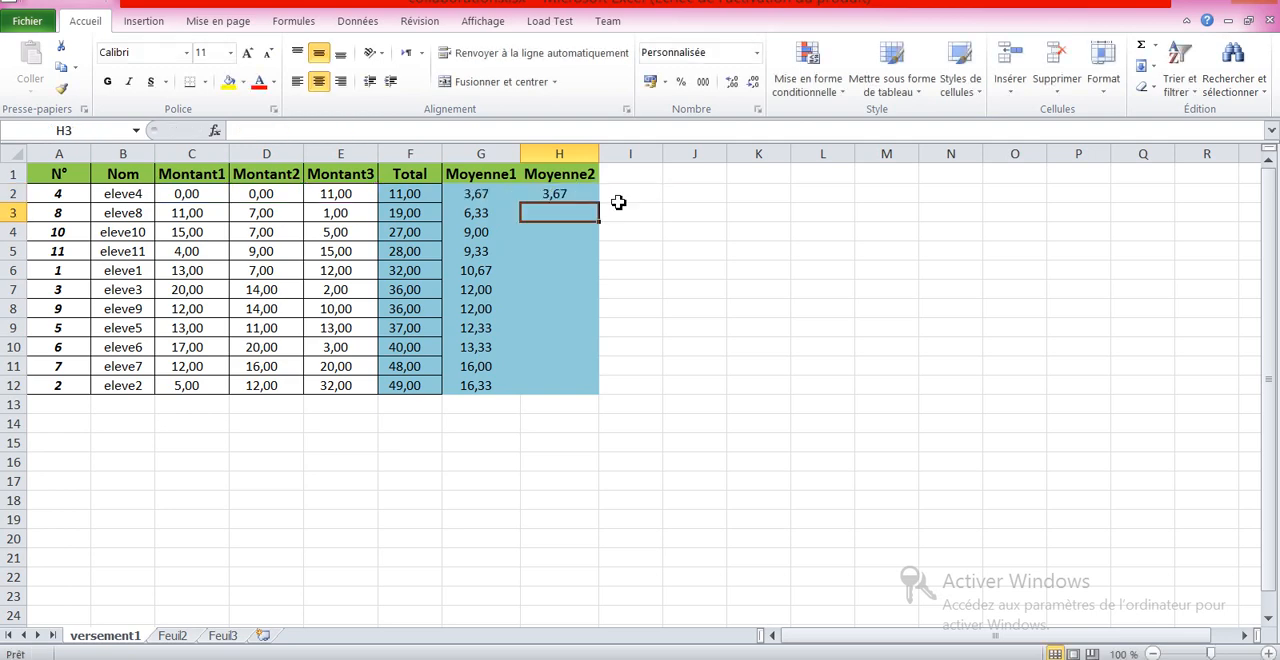
Step: Fill the H2 average formula down column H through row 12
left_click(576, 193)
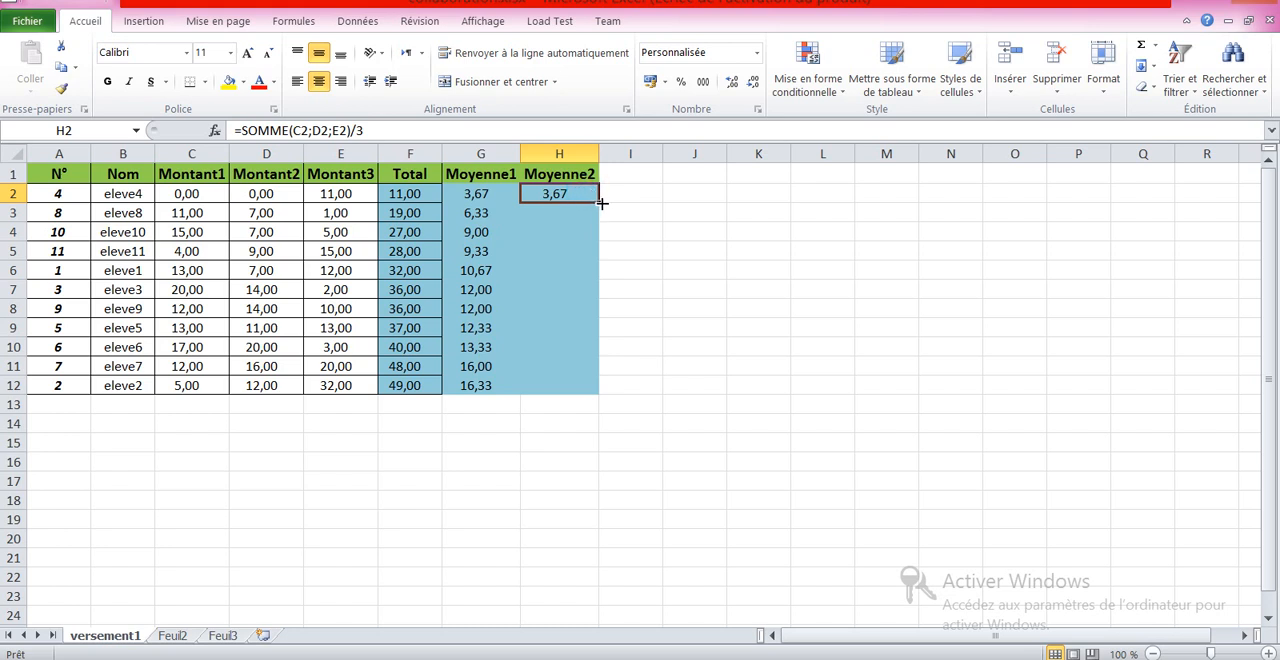
left_click_drag(600, 203, 604, 398)
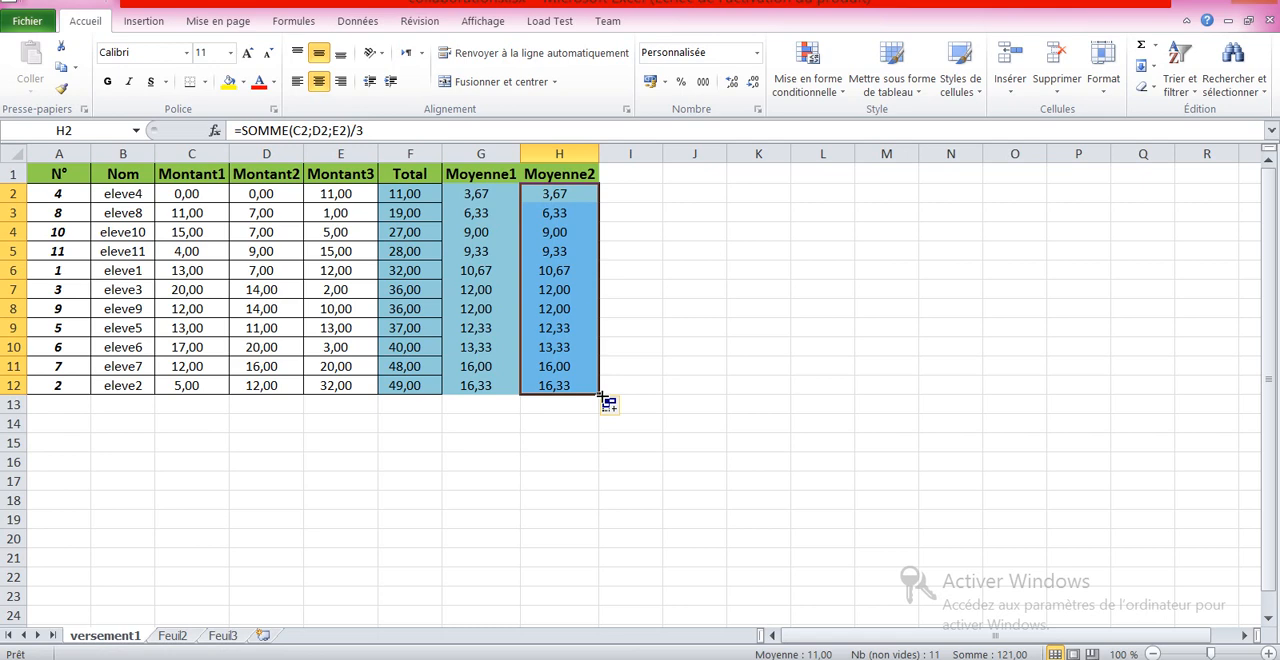
left_click(581, 389)
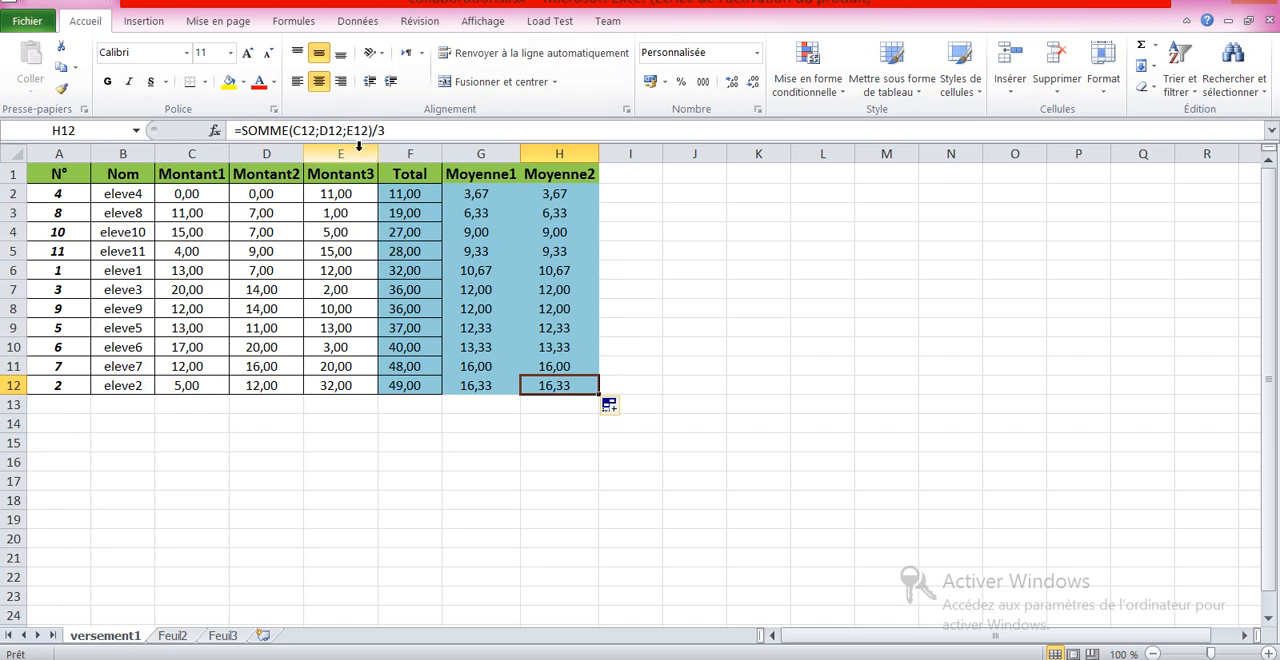
Step: Inspect the copied Moyenne2 formulas cell by cell moving up column H
key("Up")
key("Up")
key("Up")
key("Up")
key("Up")
key("Up")
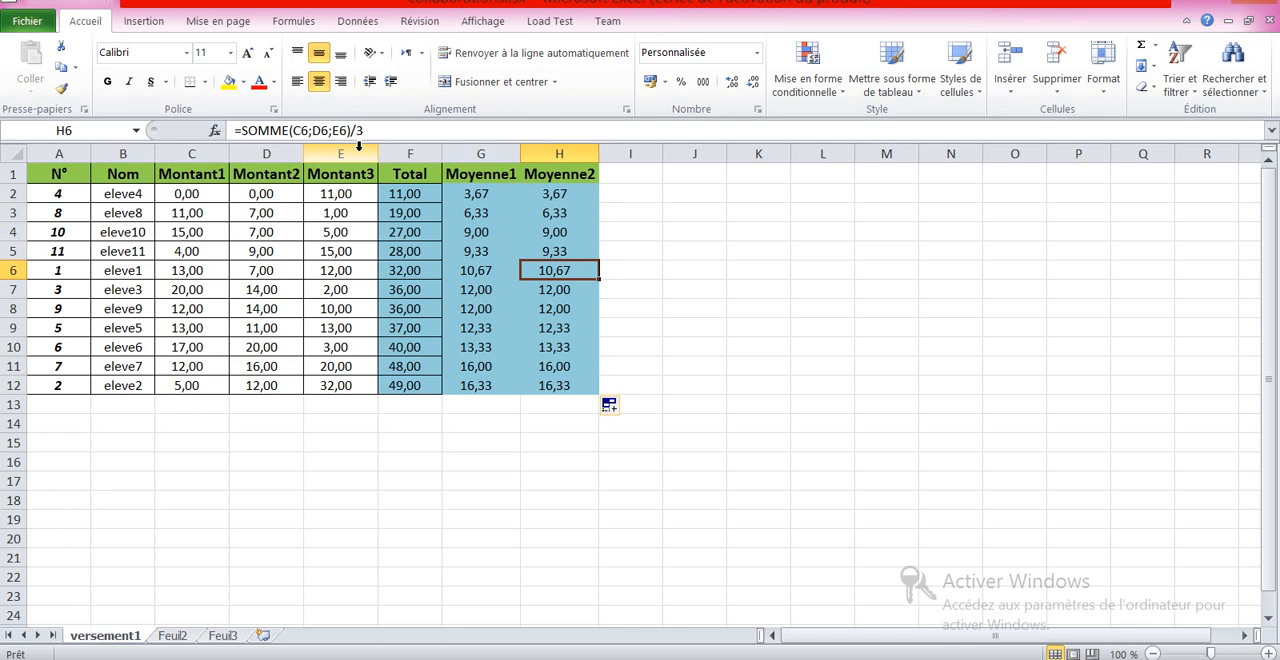
key("Up")
key("Up")
key("Up")
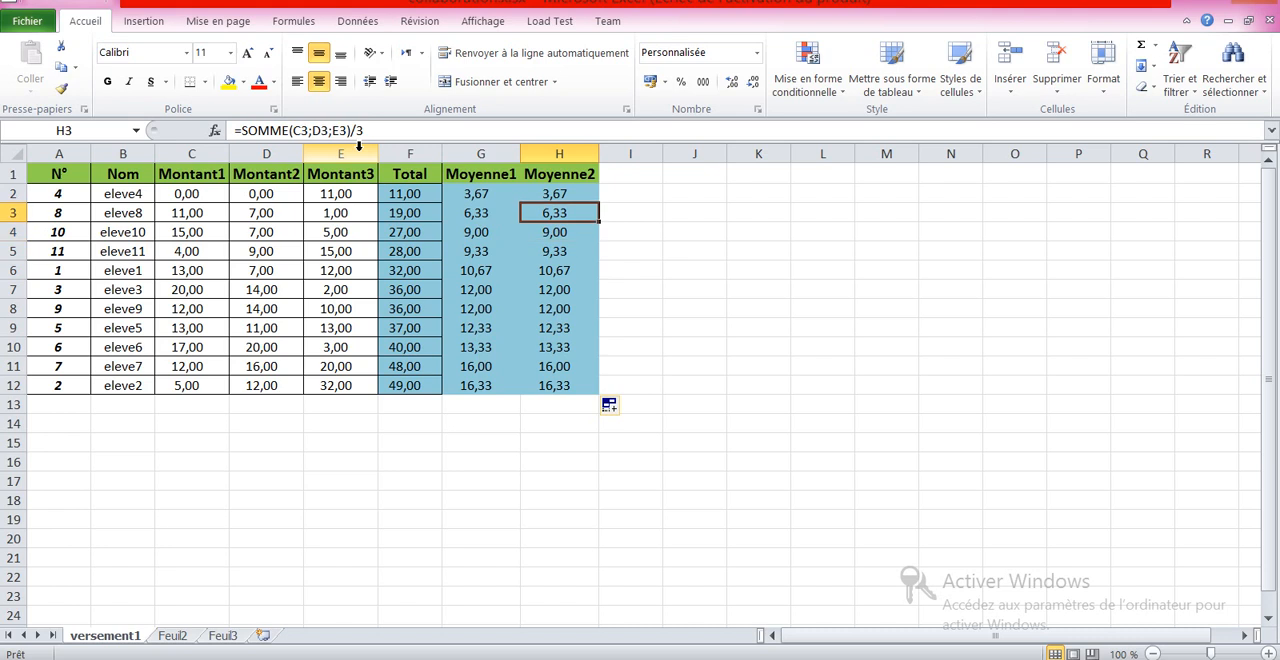